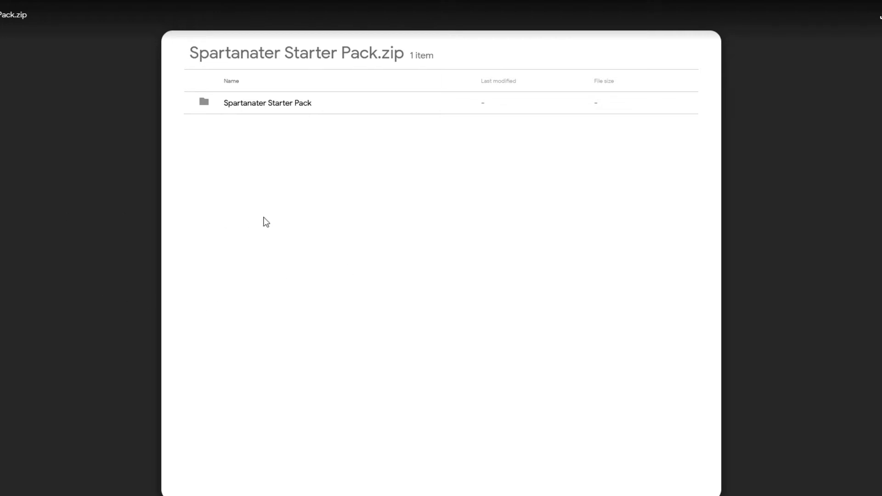
# Look through the 808s, Claps and High Hats folders inside Spartanater Starter Pack.zip.
pyautogui.doubleClick(239, 103)
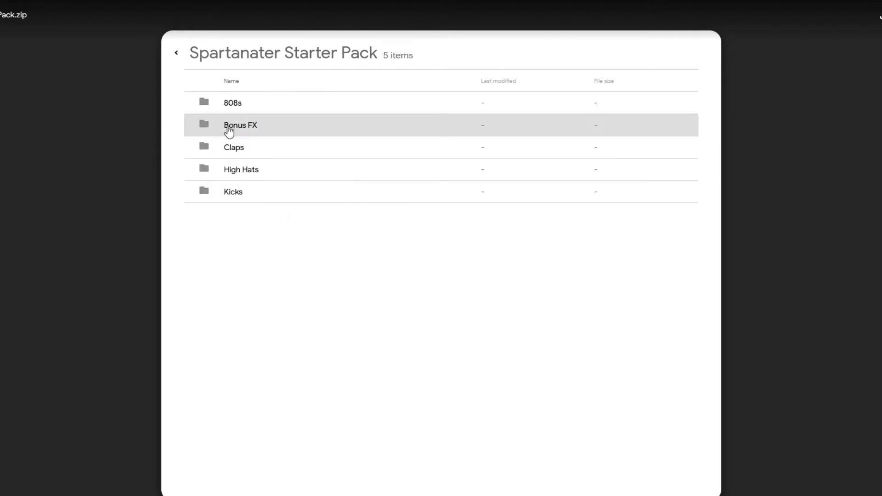
pyautogui.doubleClick(243, 109)
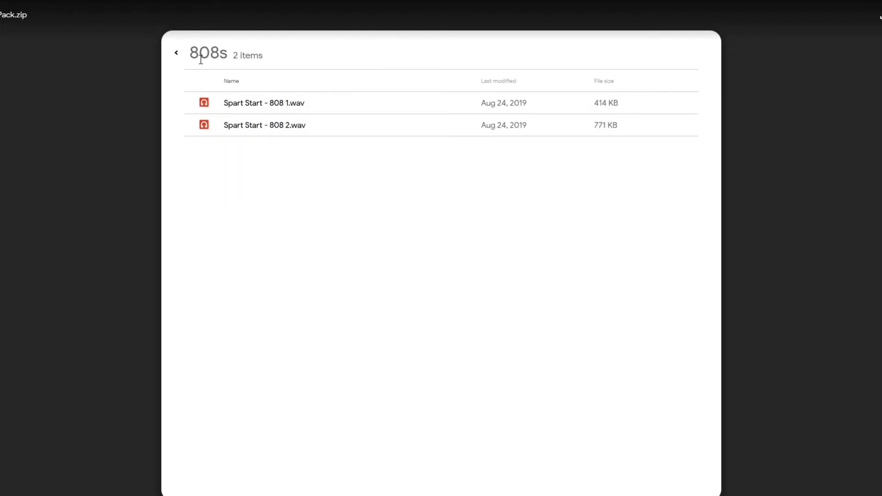
pyautogui.click(177, 54)
pyautogui.doubleClick(251, 147)
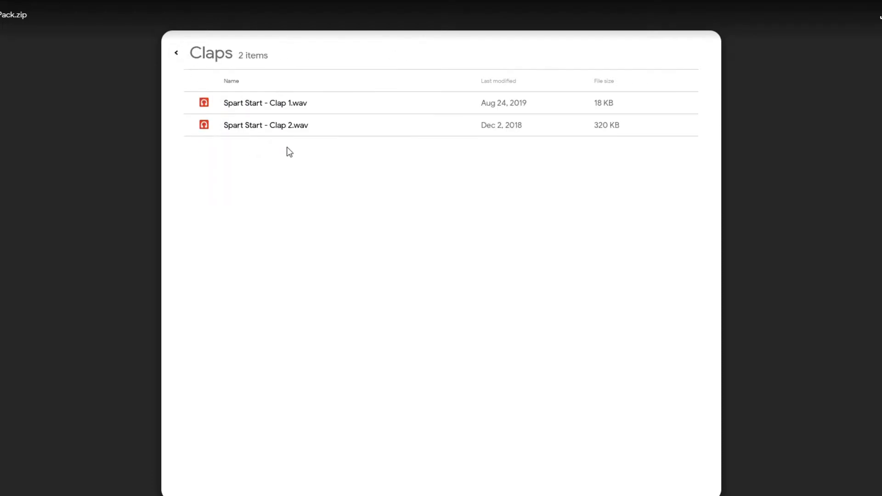
pyautogui.click(176, 52)
pyautogui.doubleClick(259, 177)
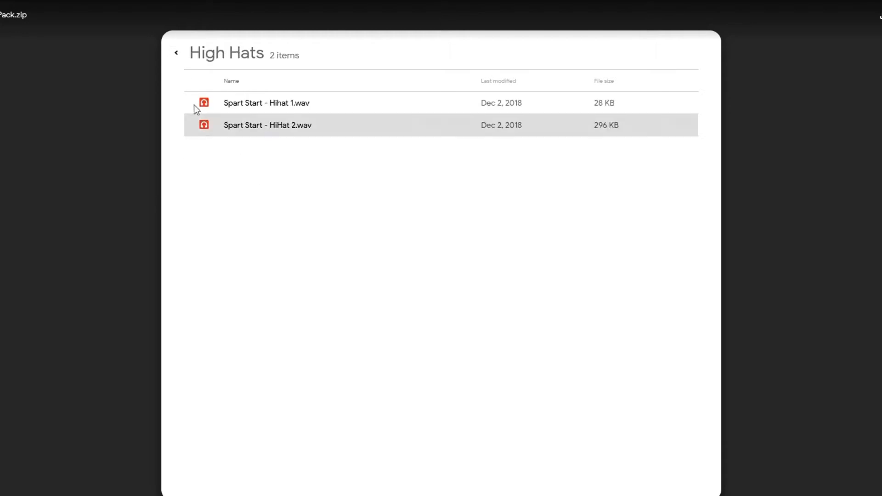
pyautogui.click(175, 52)
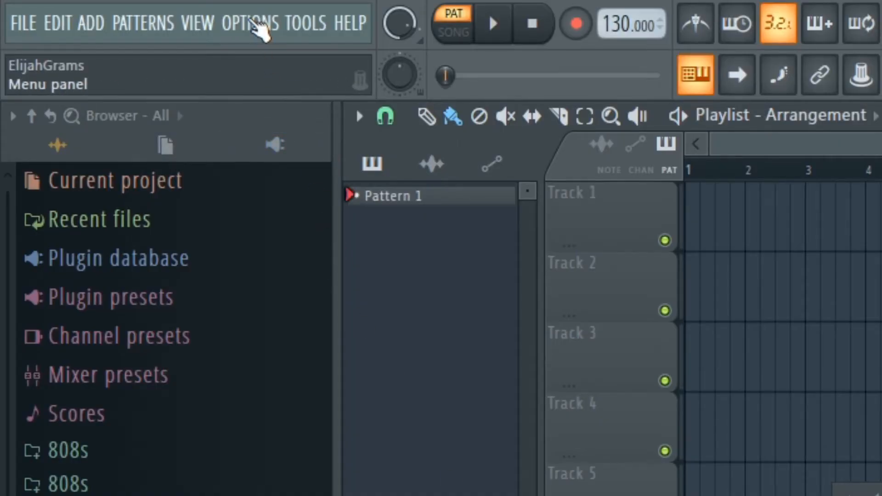
# Add the Spartanater Starter Pack folder to the first free entry of the browser extra search folders in the file settings.
pyautogui.click(251, 22)
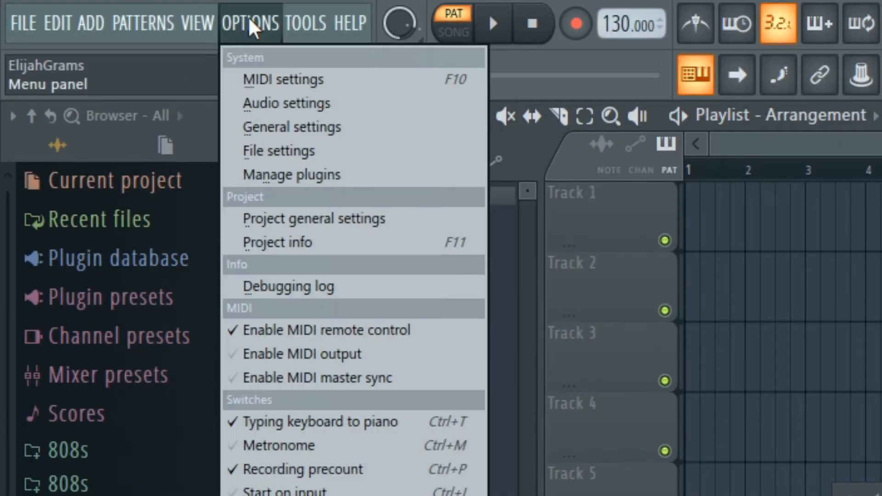
pyautogui.click(299, 157)
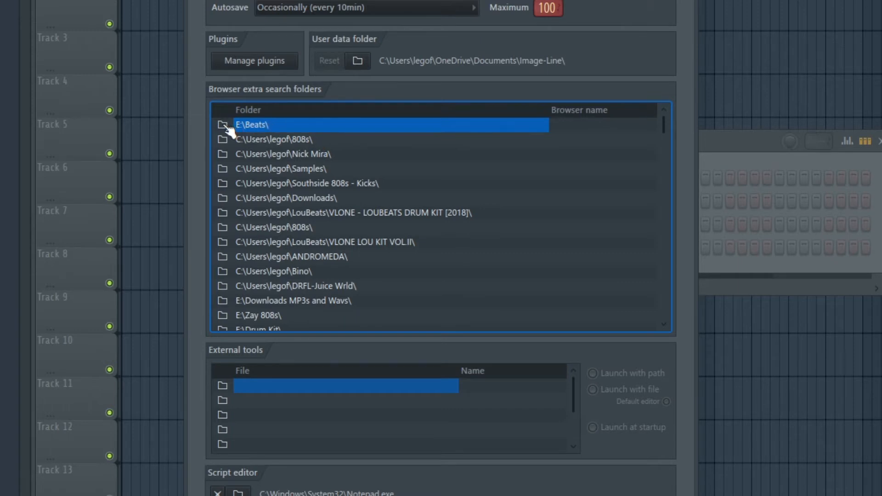
pyautogui.scroll(-20, 274, 198)
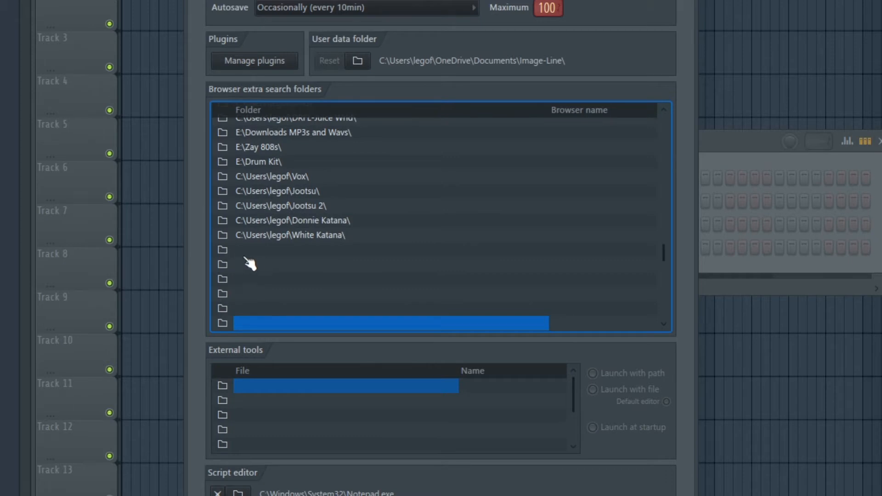
pyautogui.click(223, 250)
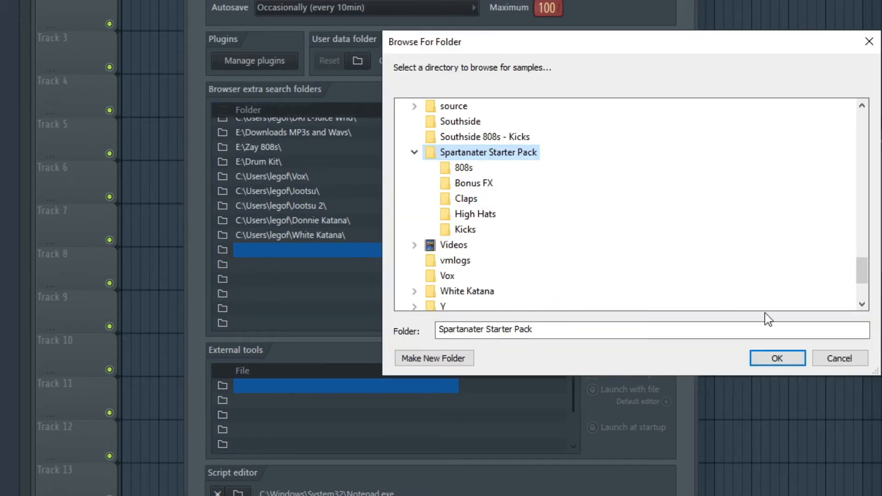
pyautogui.click(777, 359)
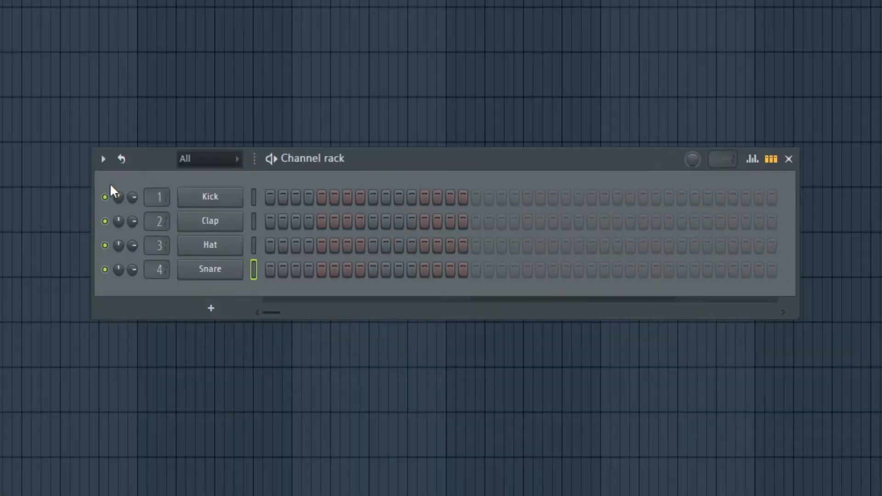
# Reposition the channel rack over the playlist and check the Detached setting among its options.
pyautogui.moveTo(305, 162); pyautogui.dragTo(344, 152)
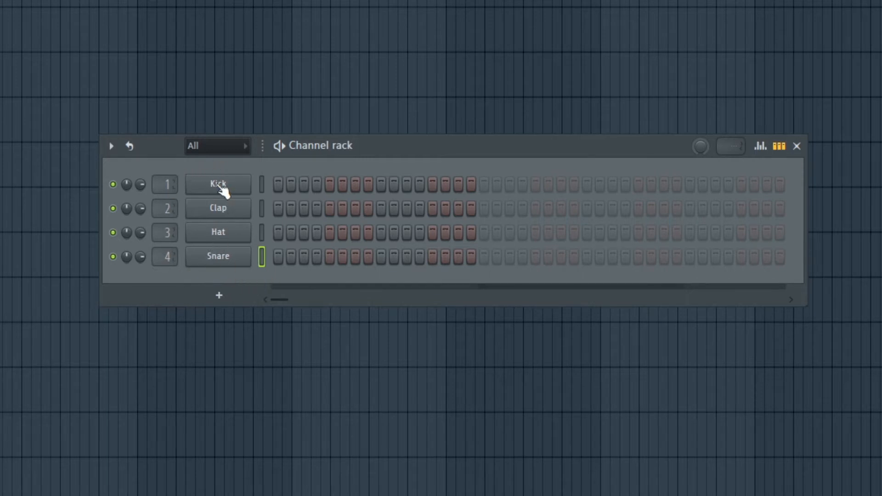
pyautogui.moveTo(349, 154); pyautogui.dragTo(333, 163)
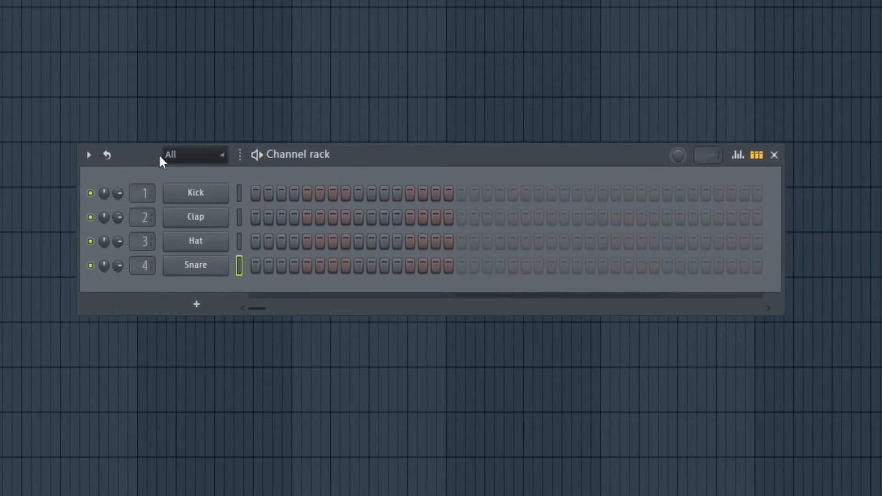
pyautogui.click(89, 155)
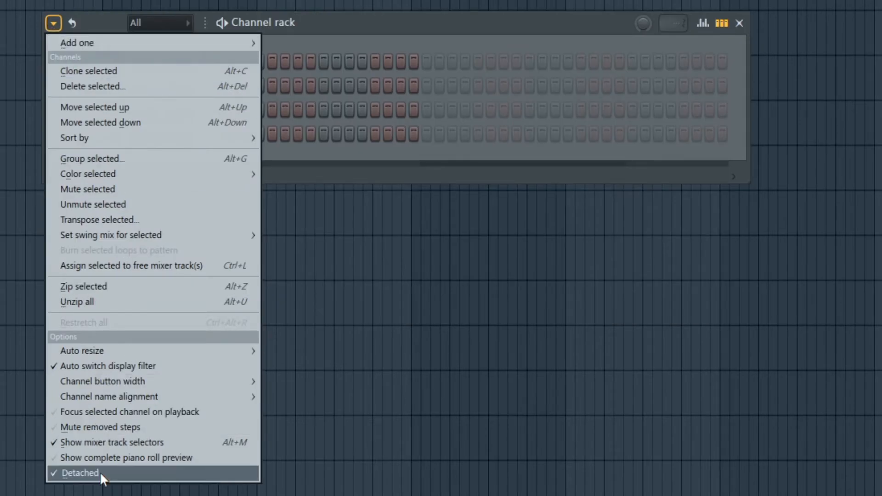
pyautogui.click(332, 27)
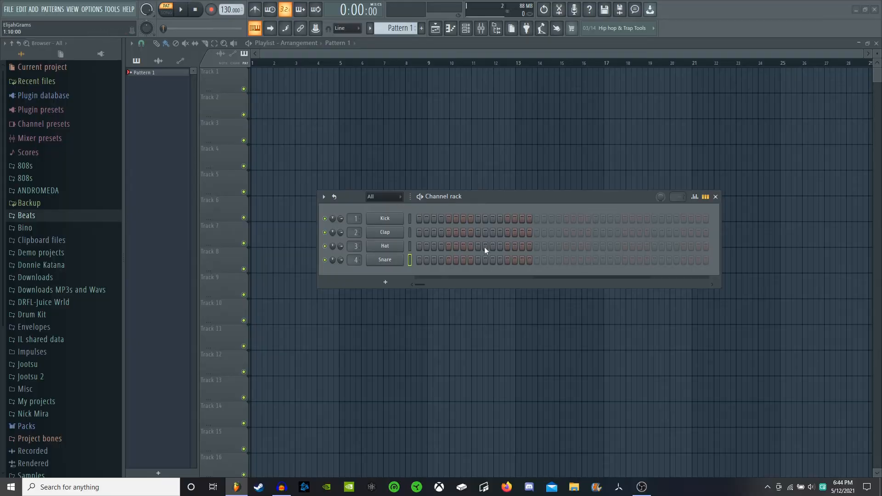
pyautogui.moveTo(460, 200); pyautogui.dragTo(440, 211)
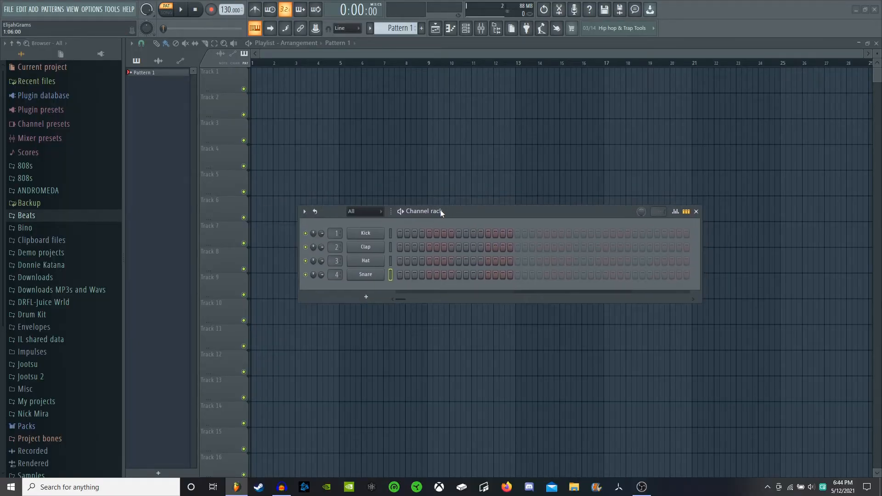
# View the mixer with its master and insert tracks, and return to the playlist.
pyautogui.click(486, 29)
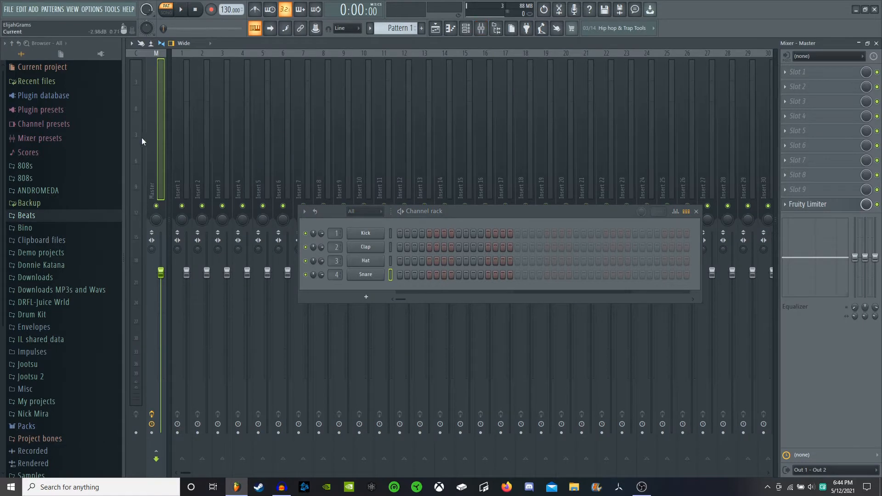
pyautogui.click(876, 43)
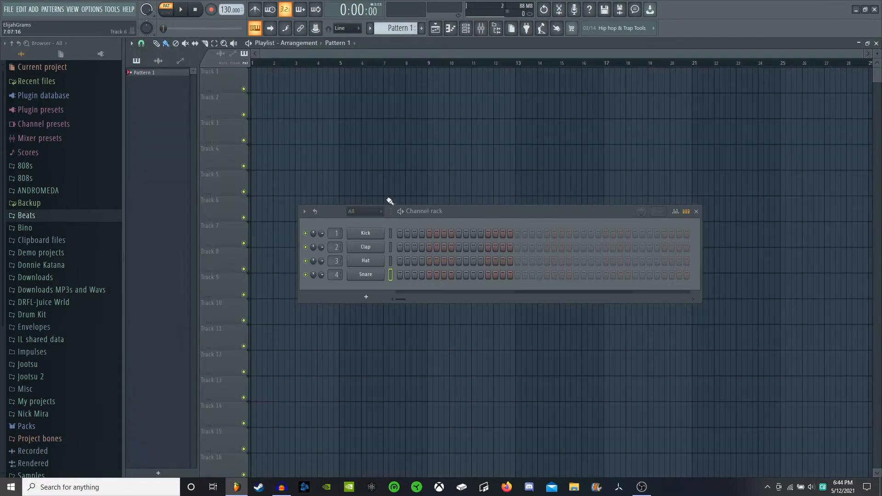
pyautogui.moveTo(458, 212); pyautogui.dragTo(450, 196)
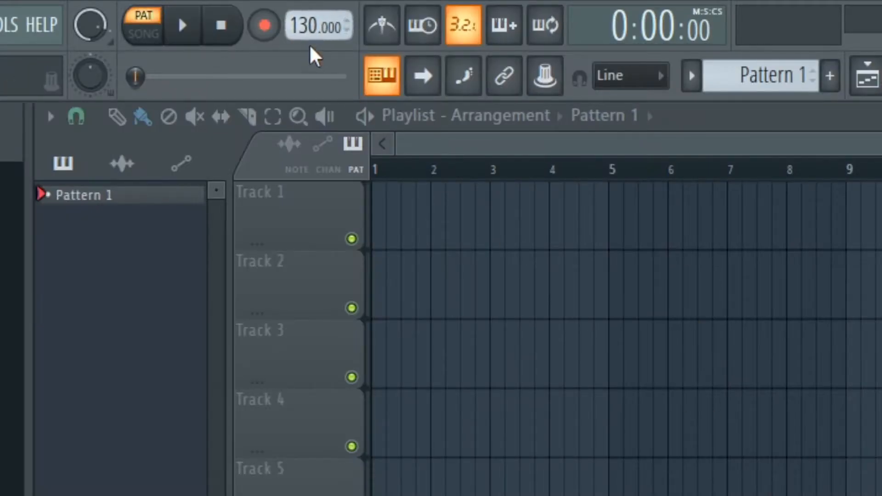
# Set the project tempo to 160 BPM and move the channel rack higher over the playlist.
pyautogui.moveTo(308, 32); pyautogui.dragTo(309, 19)
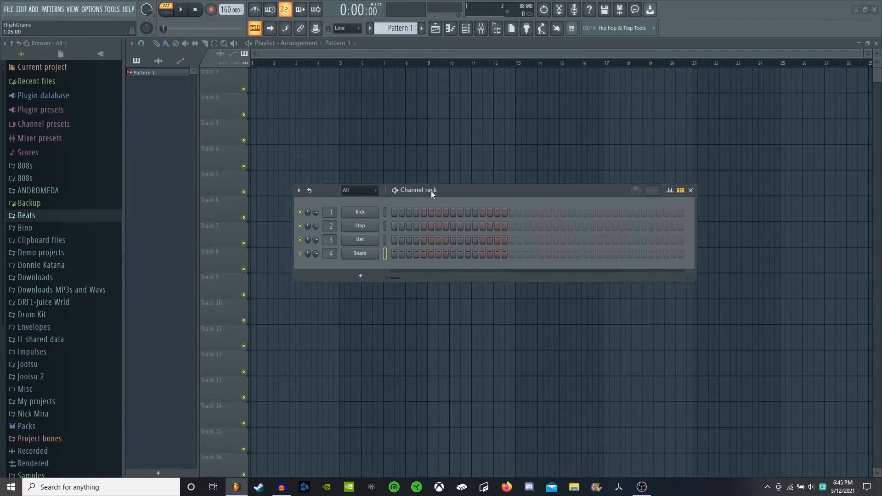
pyautogui.moveTo(431, 191); pyautogui.dragTo(424, 145)
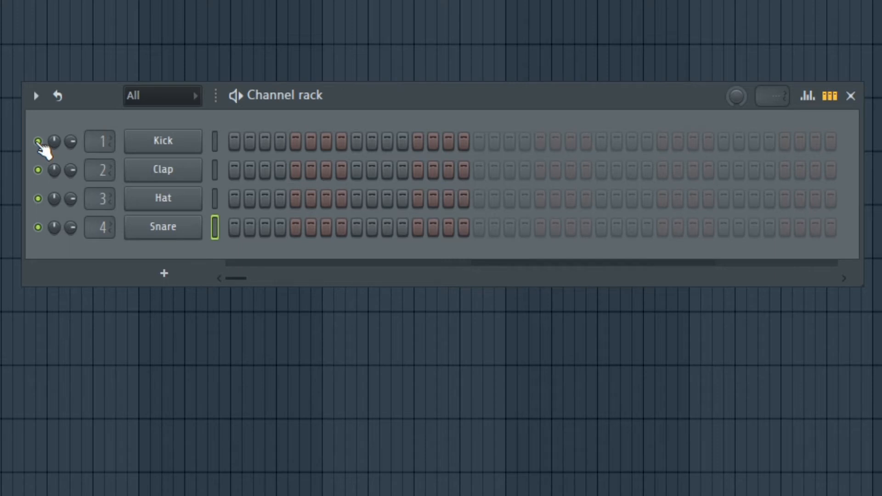
# Mute the Kick channel and open its piano roll.
pyautogui.click(38, 141)
pyautogui.rightClick(161, 146)
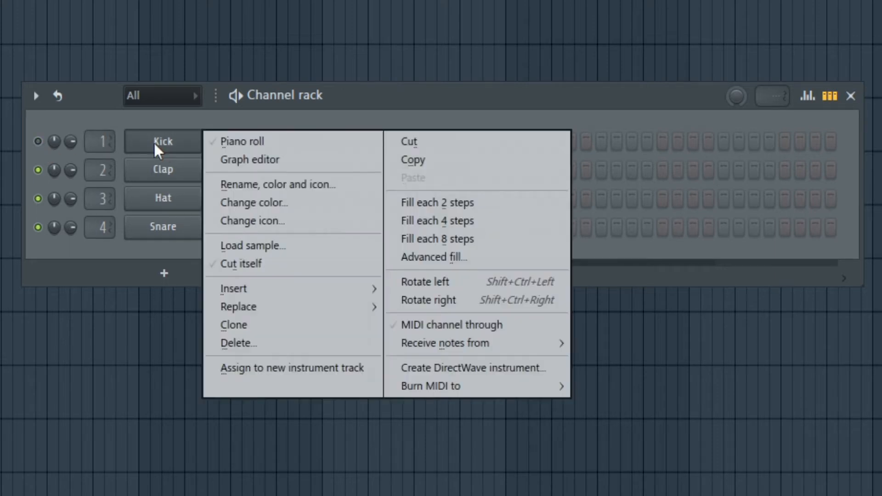
pyautogui.click(250, 142)
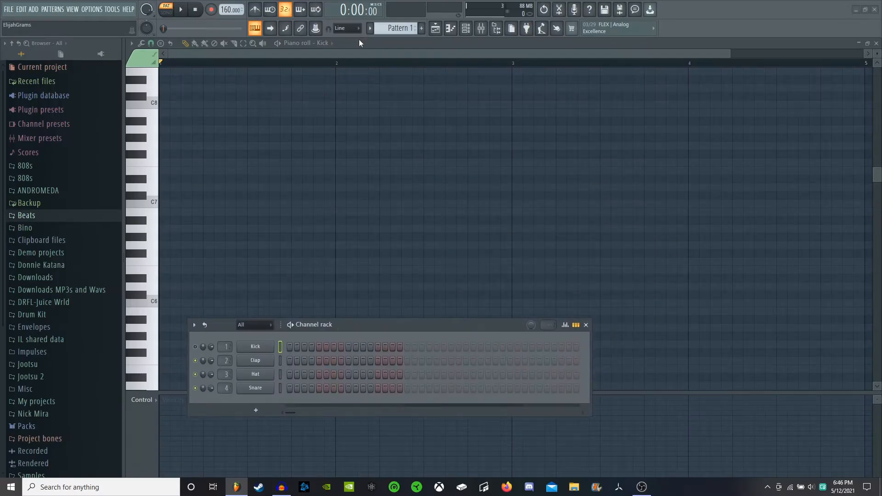
# Draw six scattered notes in the Kick piano roll between bars 1 and 3: C7, C#7, A6, F6, G6 and B6.
pyautogui.click(169, 203)
pyautogui.click(252, 195)
pyautogui.click(406, 228)
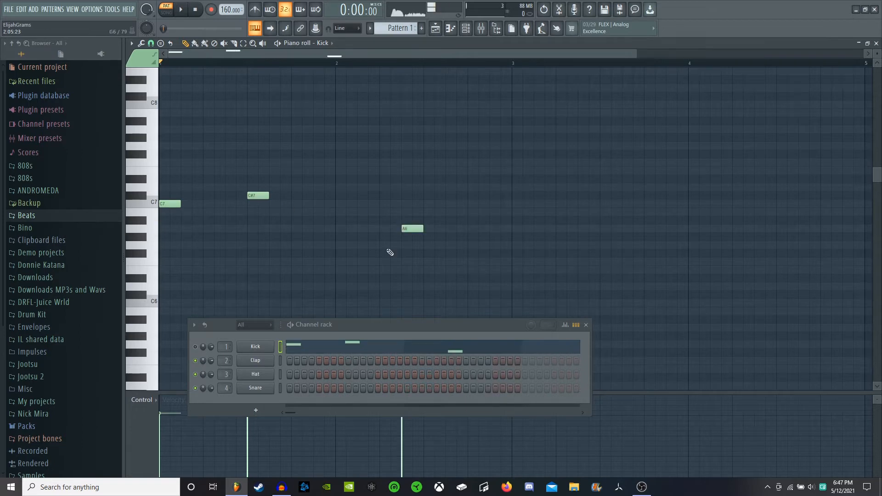
pyautogui.click(373, 261)
pyautogui.click(560, 245)
pyautogui.click(627, 212)
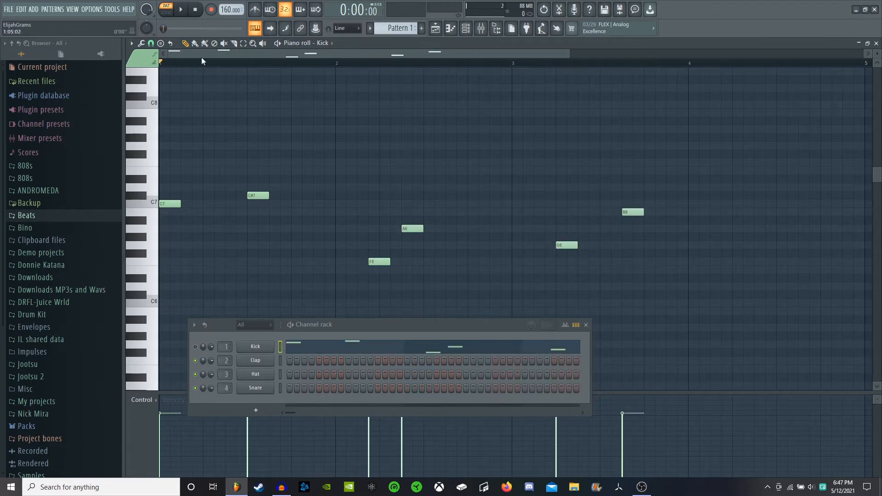
# Play the Kick pattern, switching playback to song mode and back to pattern mode for comparison.
pyautogui.press('space')
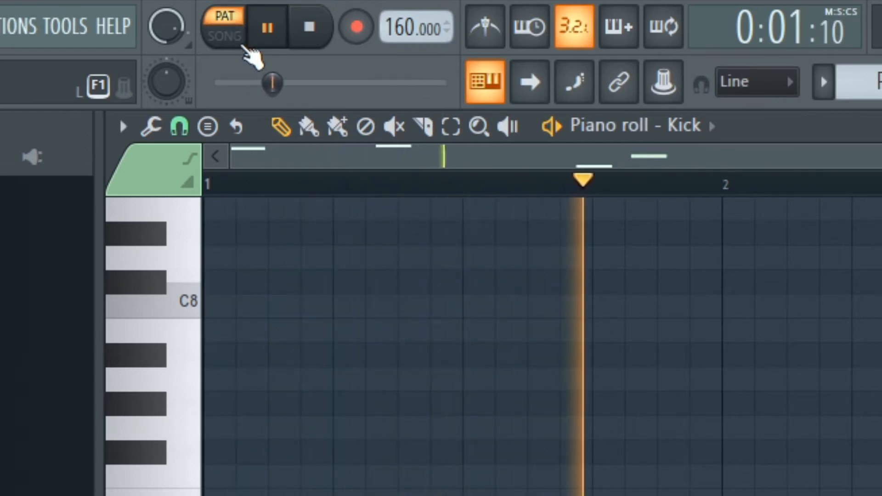
pyautogui.click(238, 40)
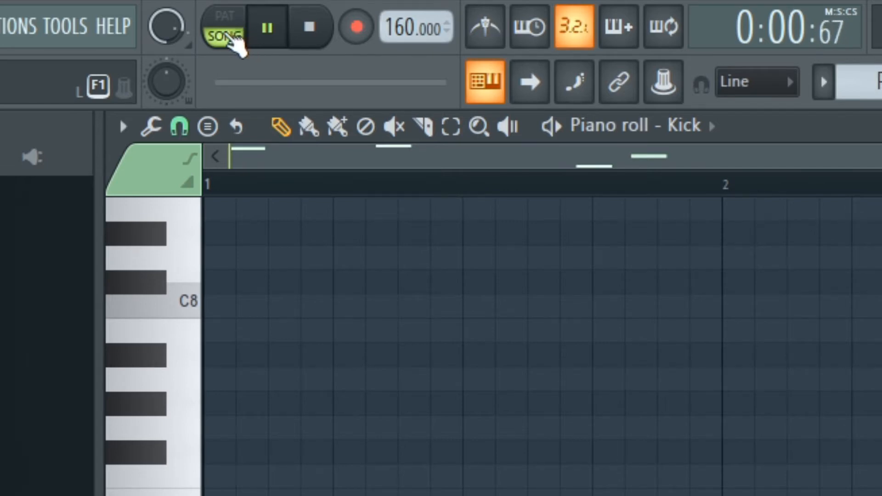
pyautogui.click(228, 36)
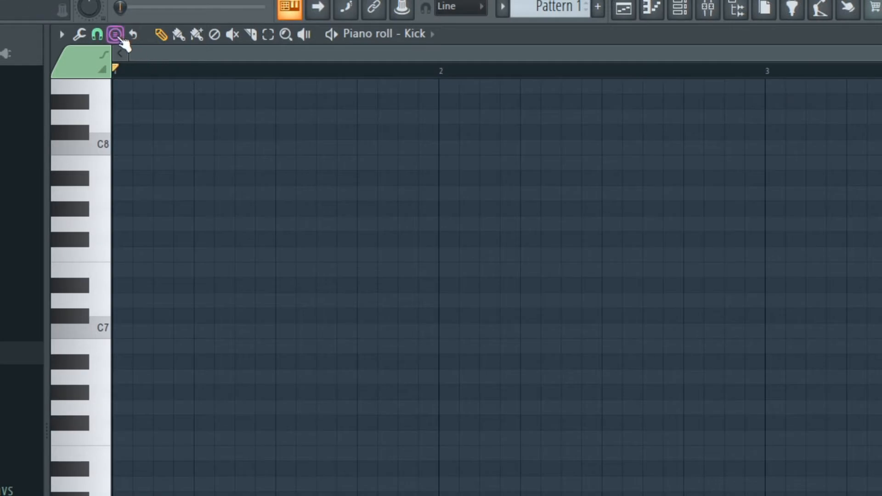
# Stamp a Major scale starting on C5 at the beginning of bar 1 in the Kick piano roll.
pyautogui.click(117, 36)
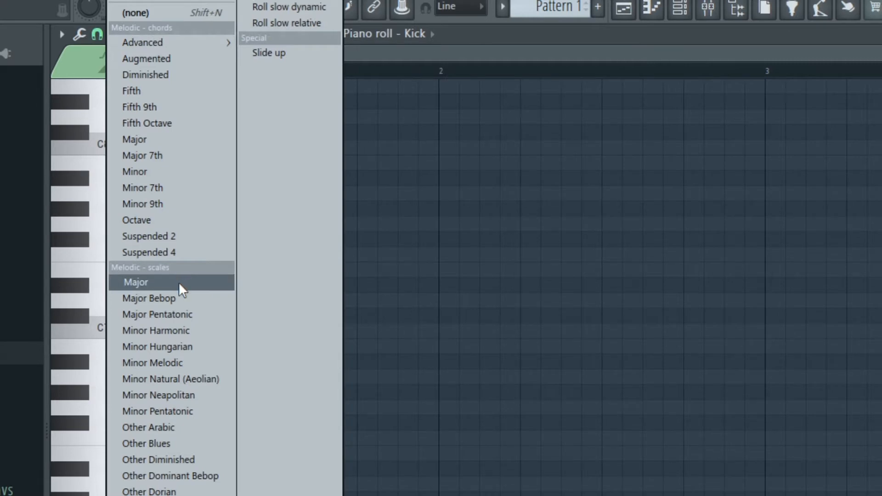
pyautogui.click(181, 285)
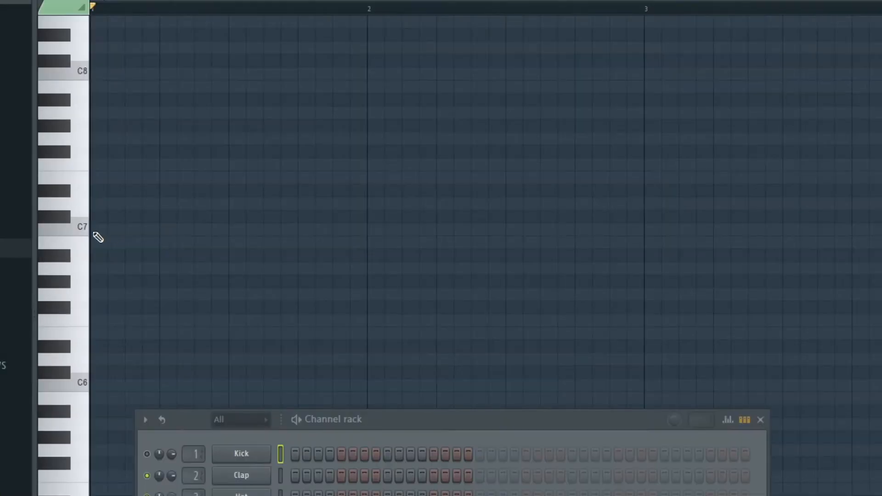
pyautogui.scroll(-6, 98, 238)
pyautogui.click(99, 235)
pyautogui.scroll(1, 105, 257)
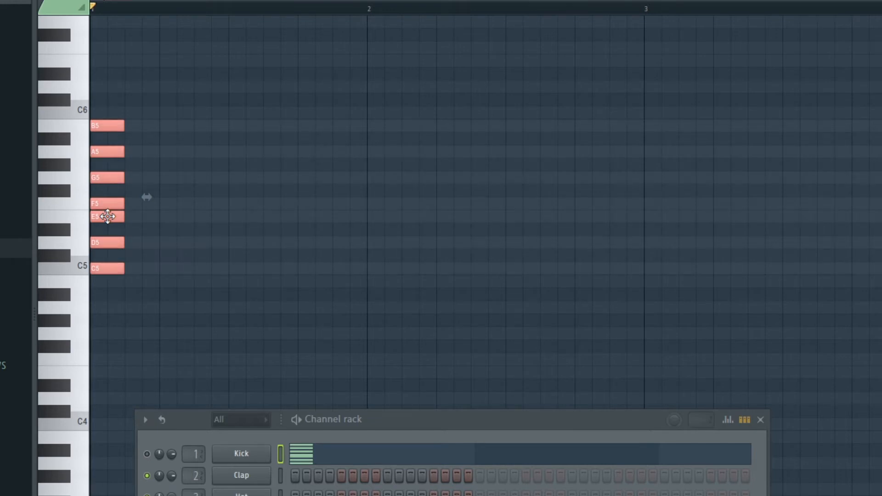
# Copy the stamped major scale into the octave above and the octaves below at bar 1, and return to the playlist.
pyautogui.moveTo(108, 216); pyautogui.dragTo(183, 218)
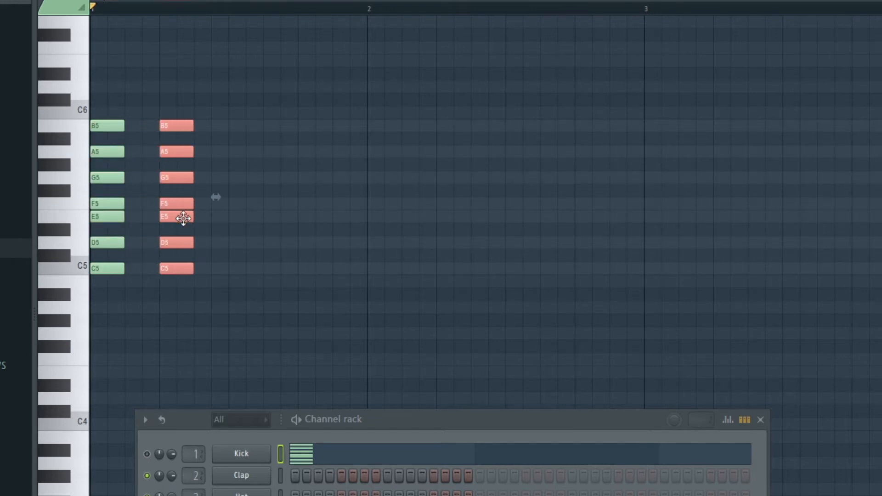
pyautogui.moveTo(183, 218); pyautogui.dragTo(103, 50)
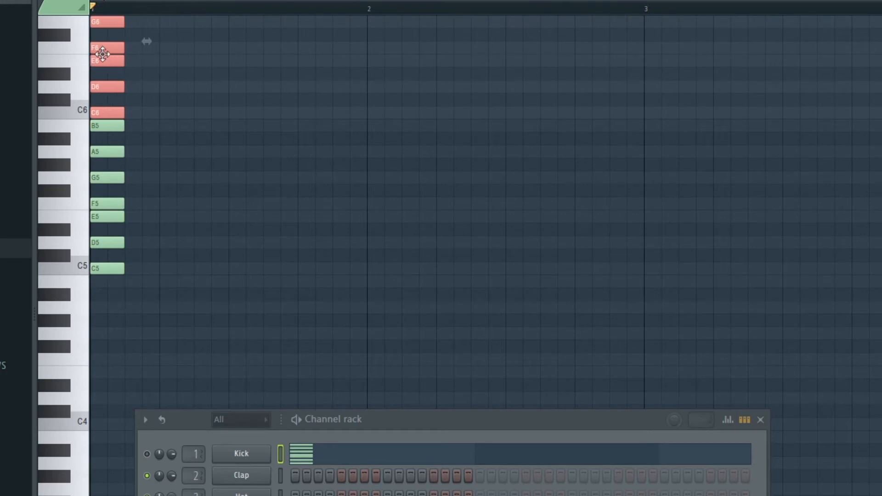
pyautogui.scroll(1, 207, 199)
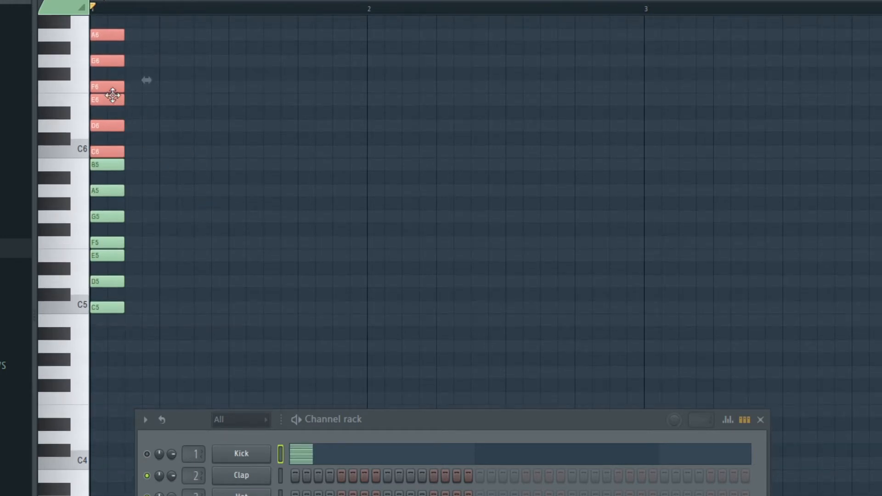
pyautogui.moveTo(103, 93); pyautogui.dragTo(101, 444)
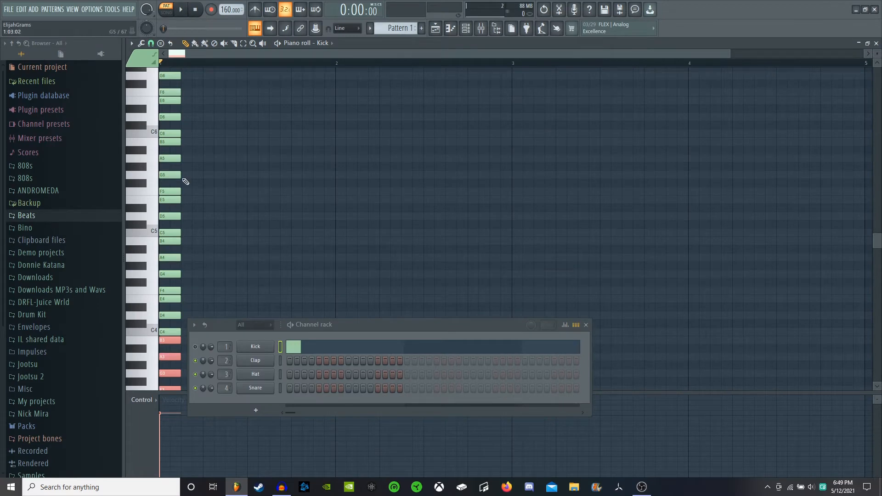
pyautogui.press('F5')
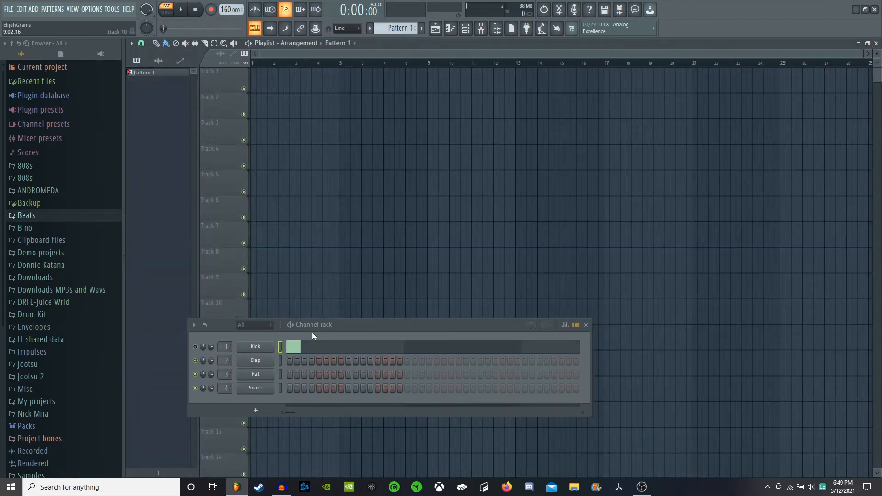
# Add a GMS synthesizer channel and arrange its window and the channel rack so both are accessible.
pyautogui.moveTo(313, 329); pyautogui.dragTo(380, 196)
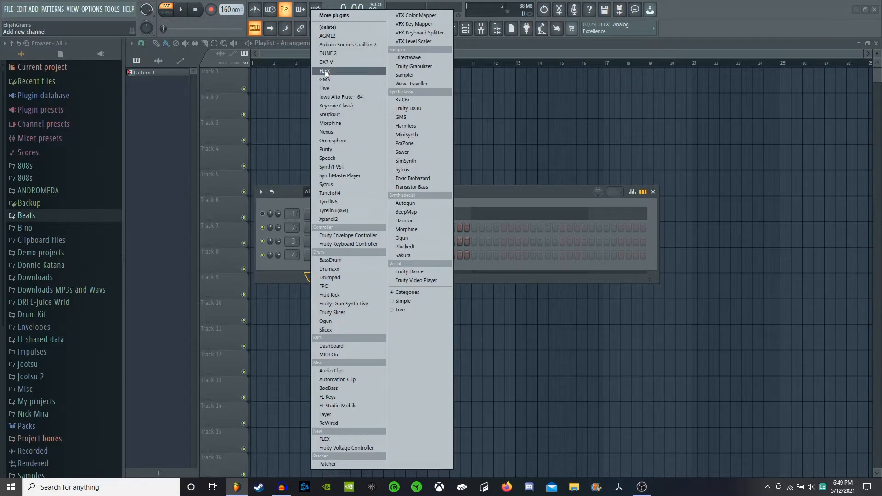
pyautogui.click(325, 79)
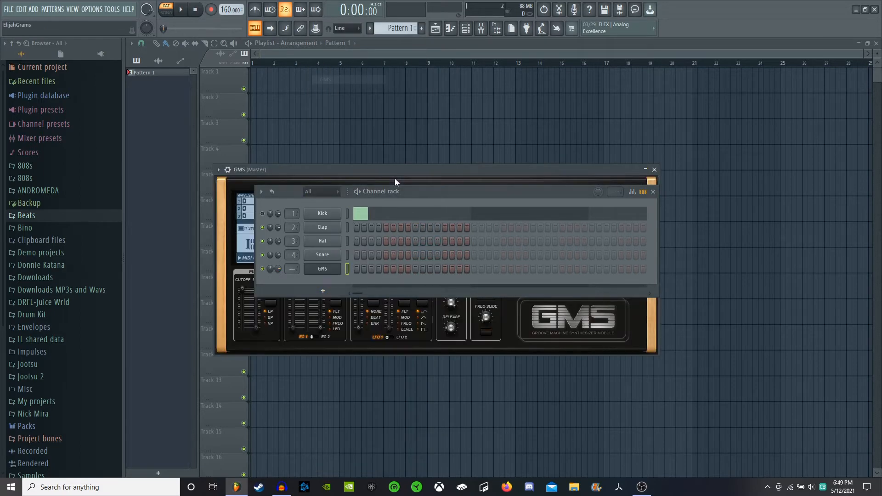
pyautogui.moveTo(413, 191); pyautogui.dragTo(383, 353)
pyautogui.moveTo(432, 174); pyautogui.dragTo(464, 131)
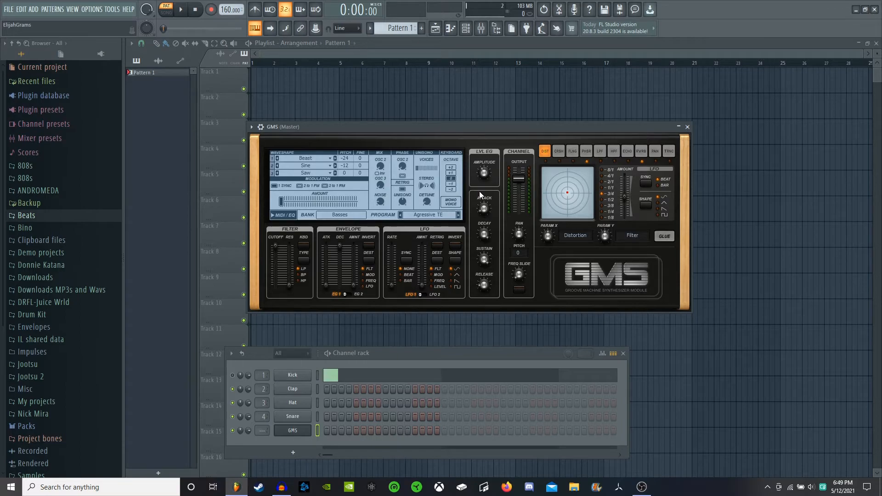
pyautogui.moveTo(355, 356); pyautogui.dragTo(406, 288)
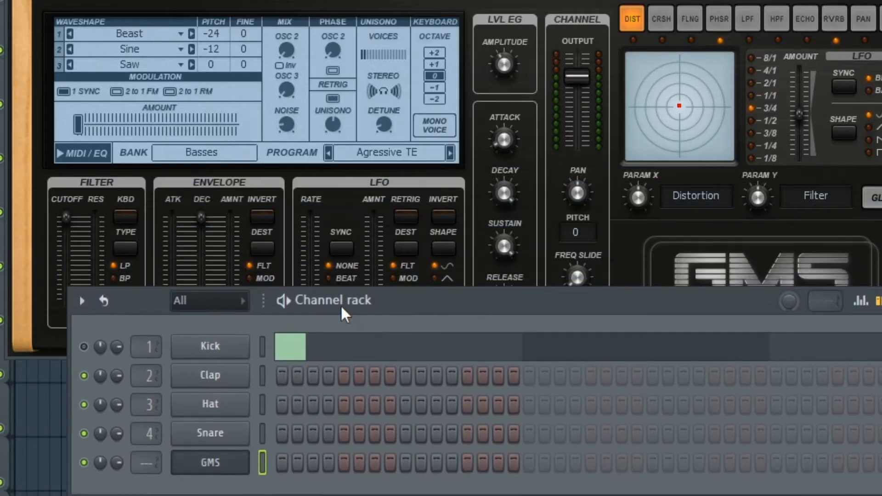
# Place hits on steps 1, 9 and 17 of the GMS channel and play the pattern.
pyautogui.rightClick(229, 467)
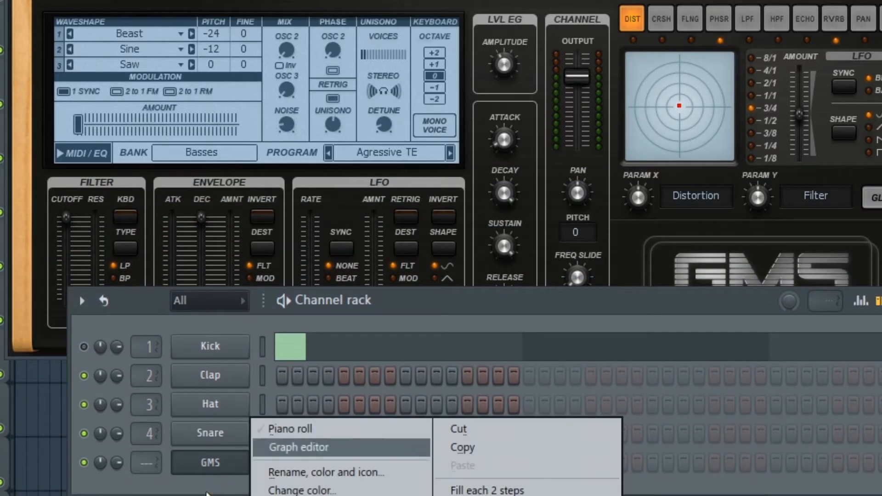
pyautogui.click(208, 494)
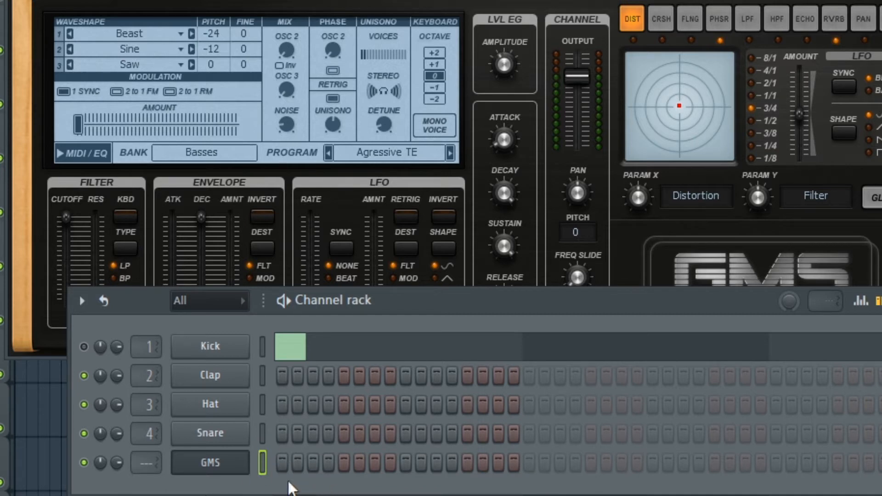
pyautogui.click(282, 464)
pyautogui.click(405, 463)
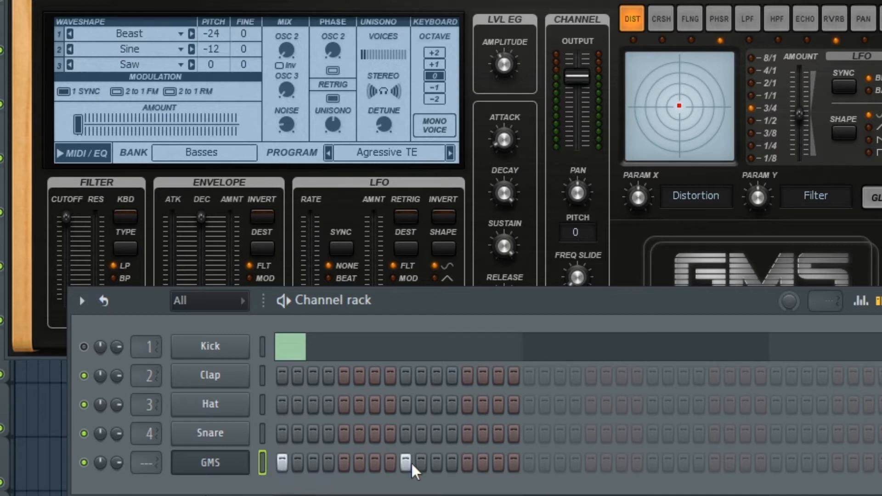
pyautogui.click(529, 463)
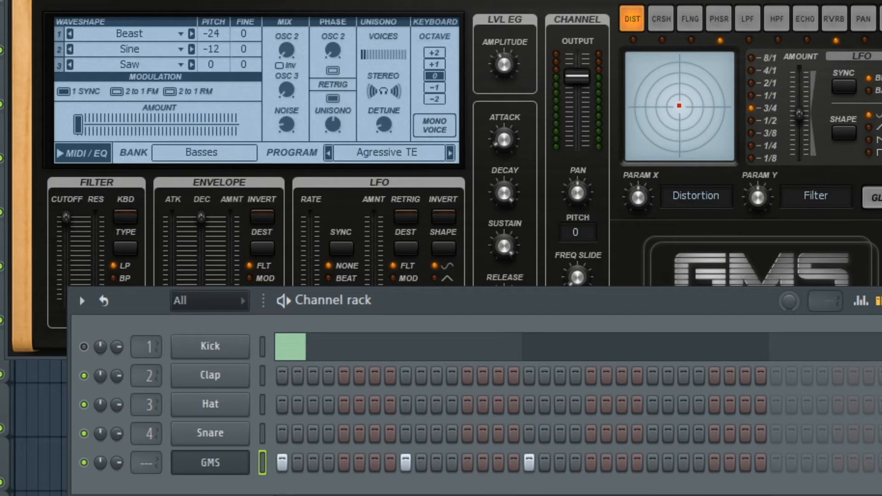
pyautogui.press('space')
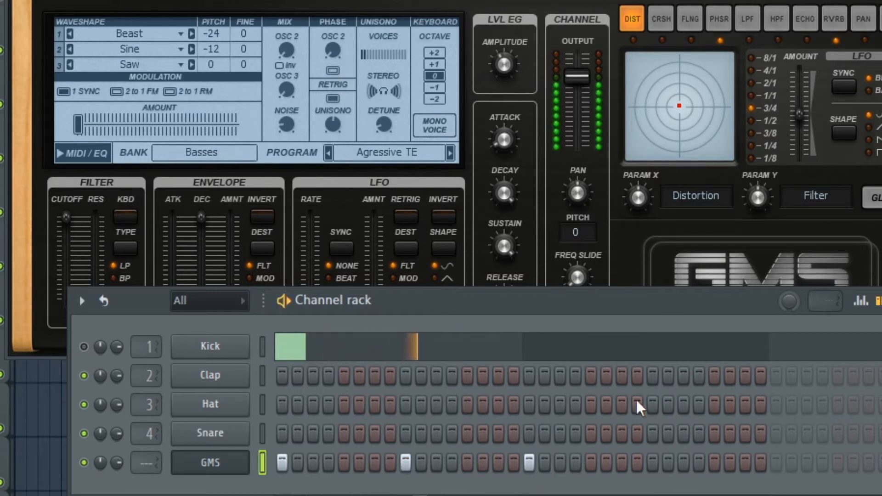
pyautogui.press('space')
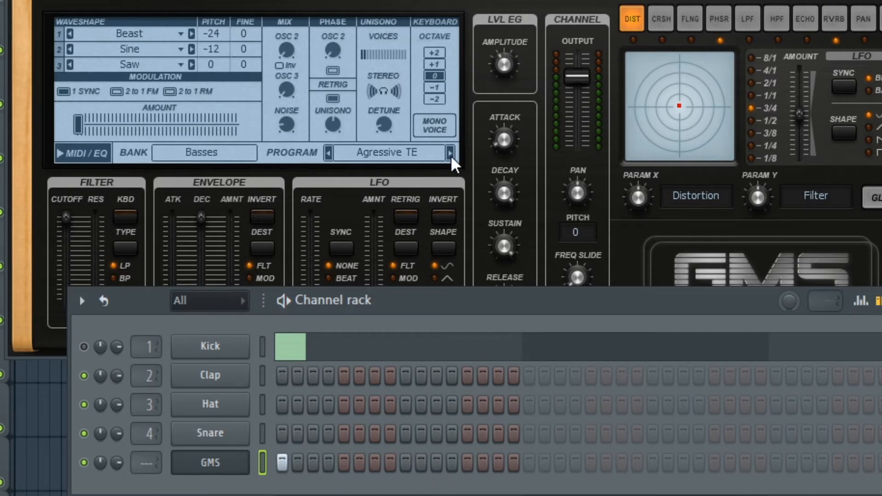
# Audition the GMS Basses presets one after another during playback, going from Analog Bass 1 TE past Angry Badgers TE.
pyautogui.moveTo(485, 0); pyautogui.dragTo(482, 0)
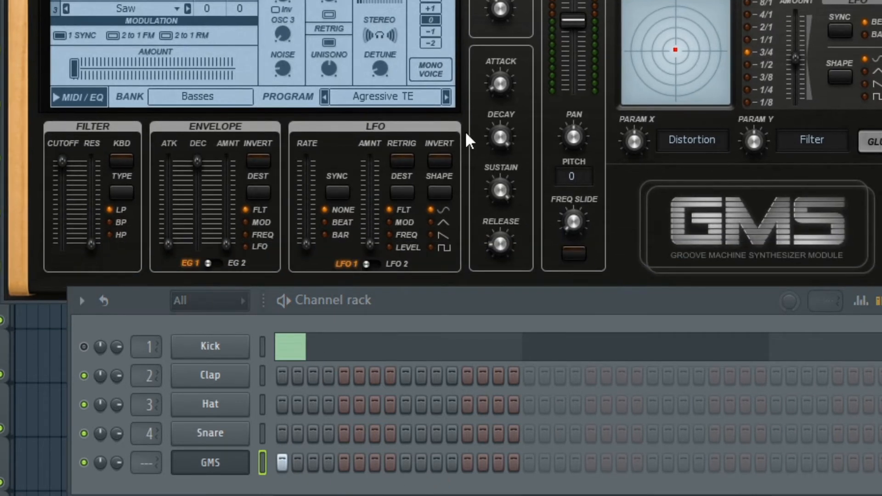
pyautogui.click(445, 95)
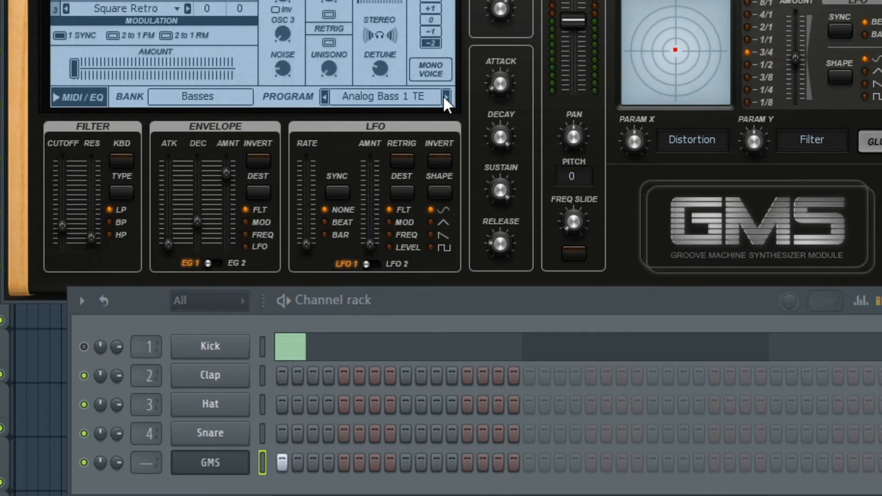
pyautogui.click(445, 96)
pyautogui.click(445, 96)
pyautogui.click(445, 96)
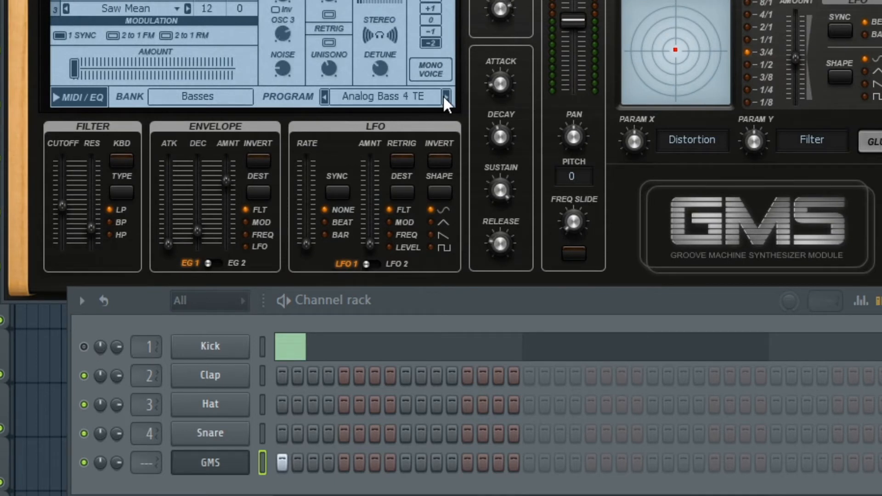
pyautogui.click(443, 96)
pyautogui.press('space')
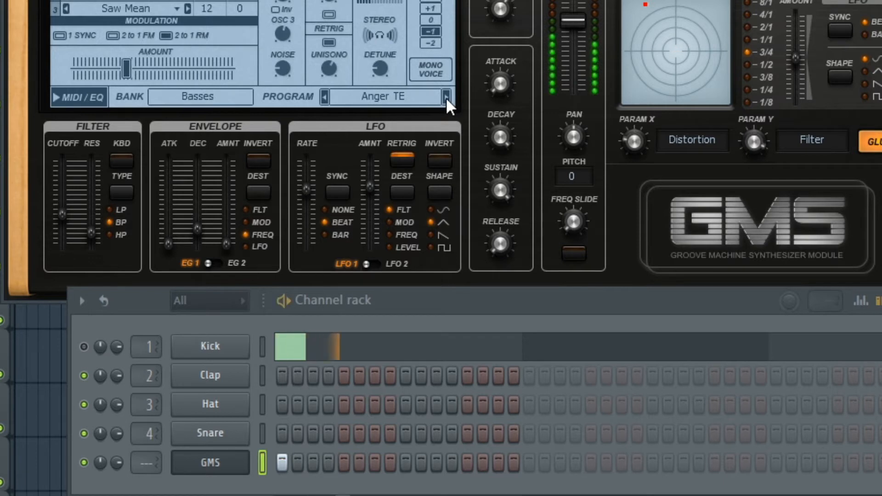
pyautogui.click(446, 96)
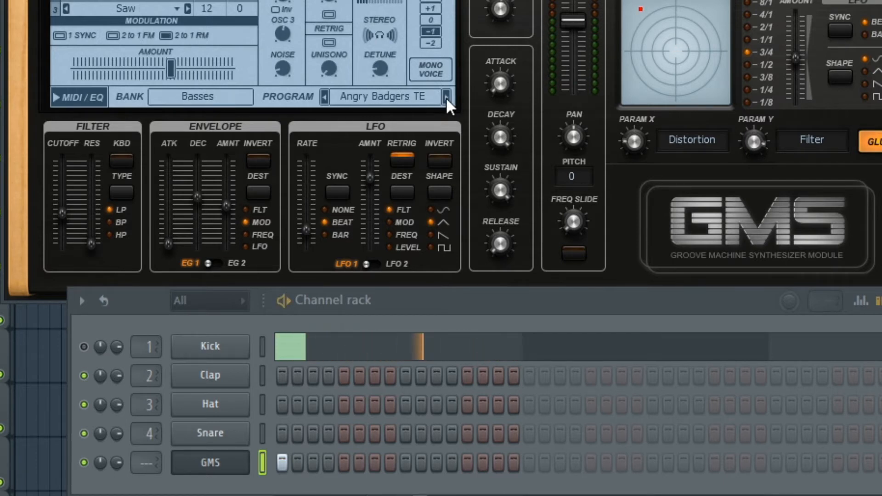
pyautogui.click(445, 96)
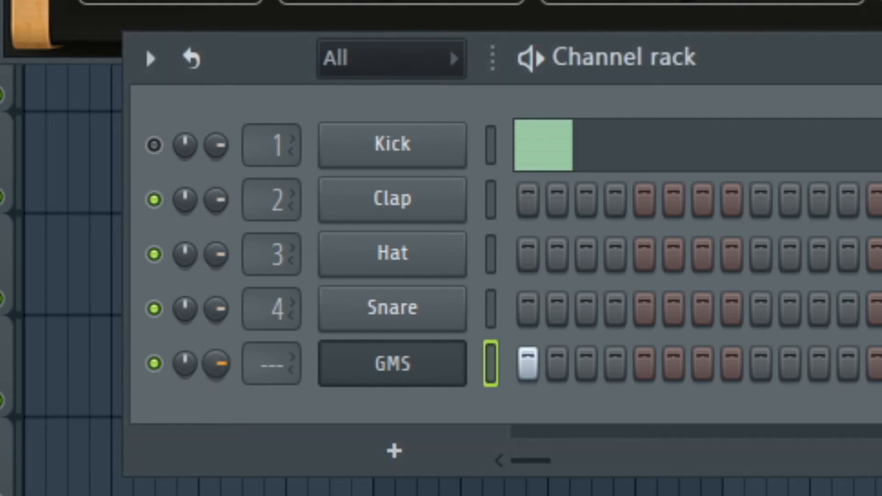
# Raise the GMS channel's volume to maximum, and clear its first step.
pyautogui.moveTo(215, 364); pyautogui.dragTo(216, 333)
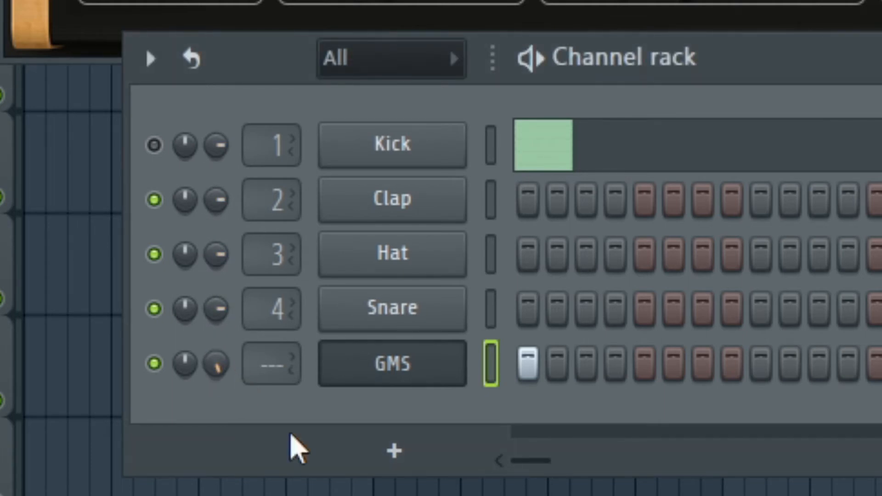
pyautogui.press('space')
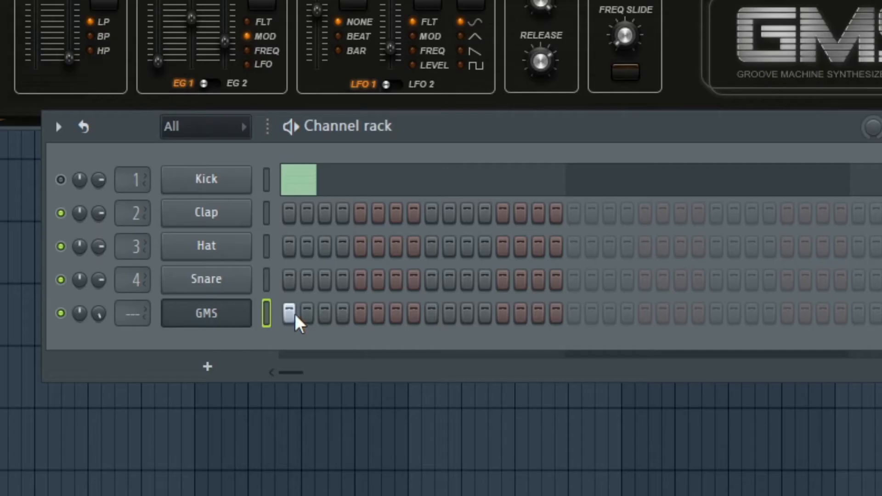
pyautogui.click(289, 313)
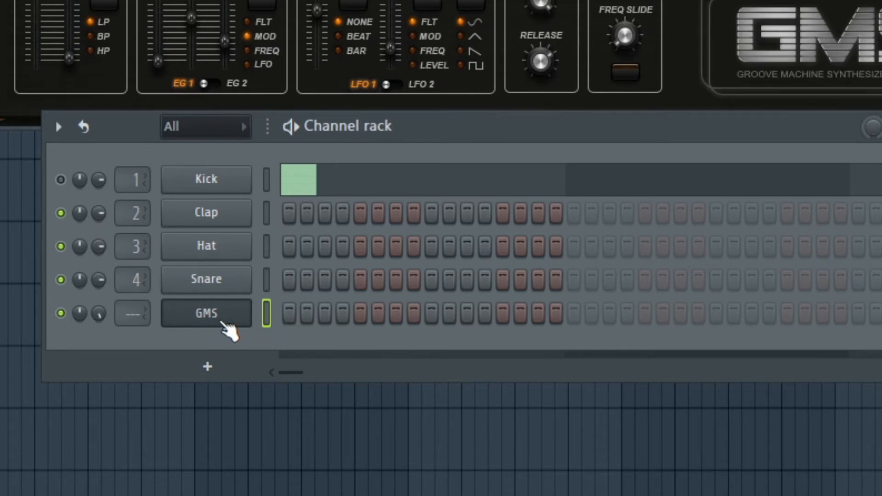
# Open the GMS channel in the piano roll and draw a one-bar C5 note at the start of bar 1.
pyautogui.rightClick(220, 317)
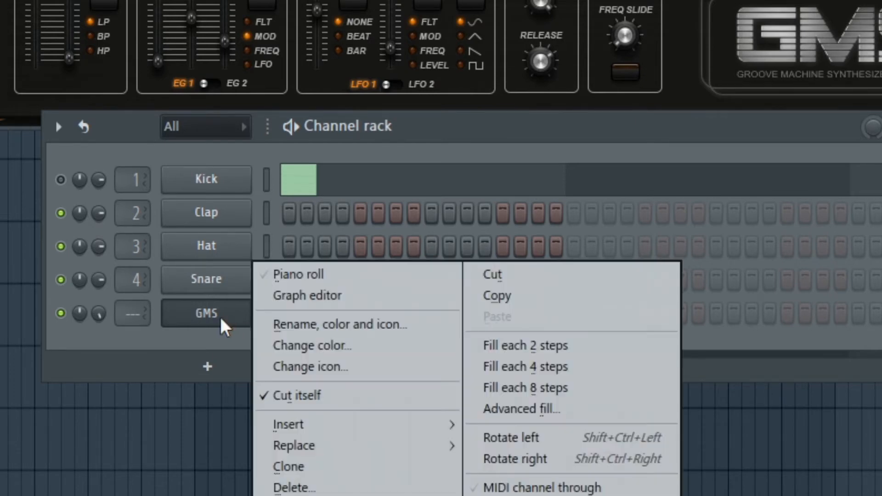
pyautogui.click(300, 281)
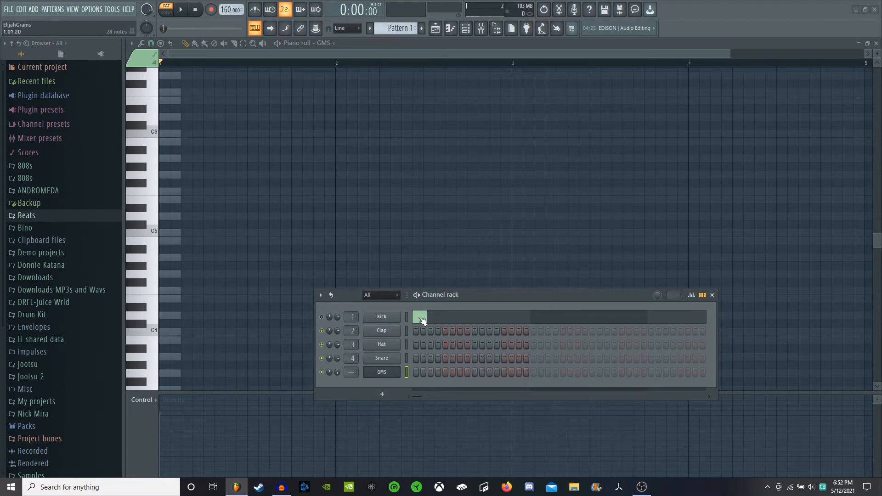
pyautogui.click(165, 235)
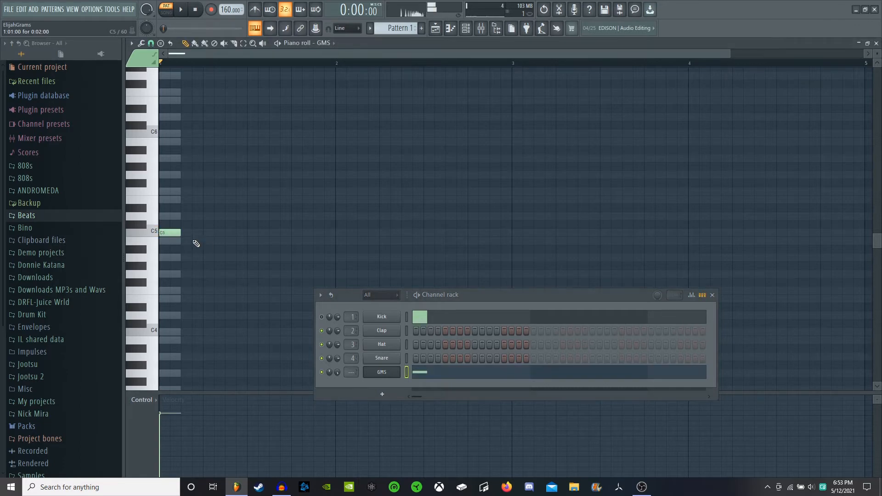
pyautogui.moveTo(180, 235)
pyautogui.mouseDown()
pyautogui.moveTo(205, 244)
pyautogui.moveTo(236, 237)
pyautogui.moveTo(173, 237)
pyautogui.moveTo(533, 238)
pyautogui.moveTo(168, 235)
pyautogui.mouseUp()
pyautogui.hotkey('ctrl', 'l')
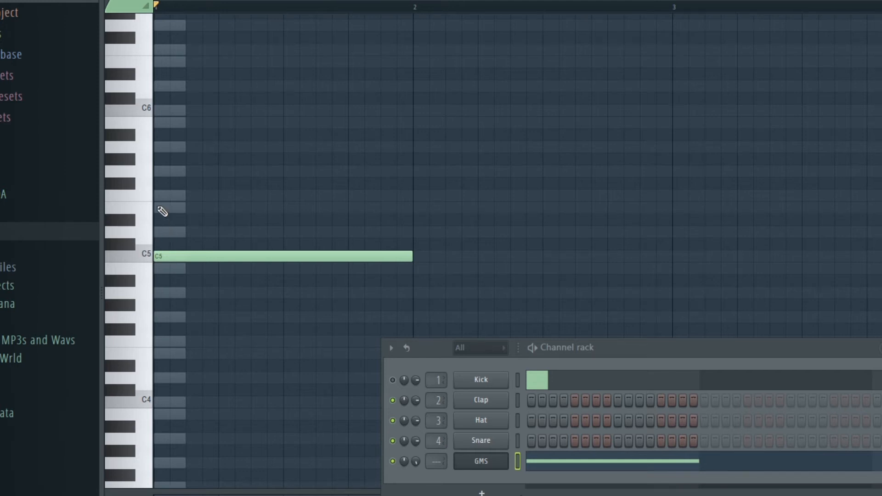
# Add a one-bar E5 note above the C5 and shorten both notes to about half a bar.
pyautogui.click(158, 208)
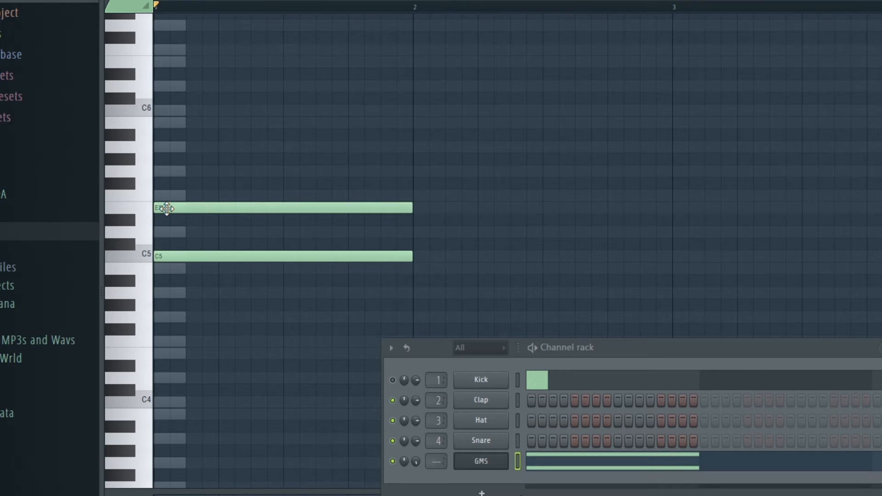
pyautogui.press('space')
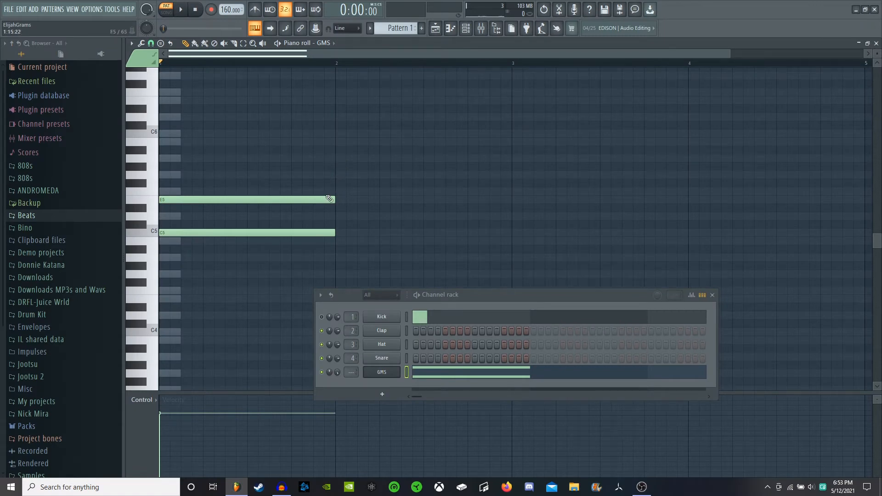
pyautogui.moveTo(335, 199); pyautogui.dragTo(248, 202)
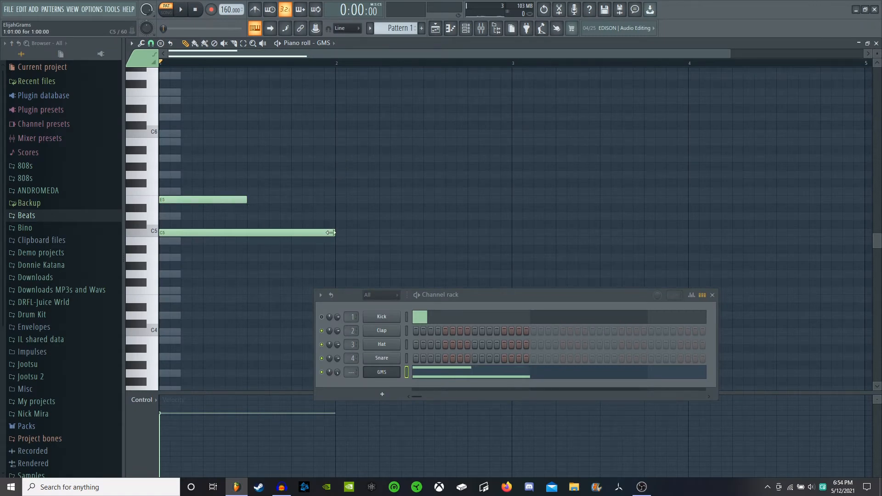
pyautogui.moveTo(335, 232); pyautogui.dragTo(261, 234)
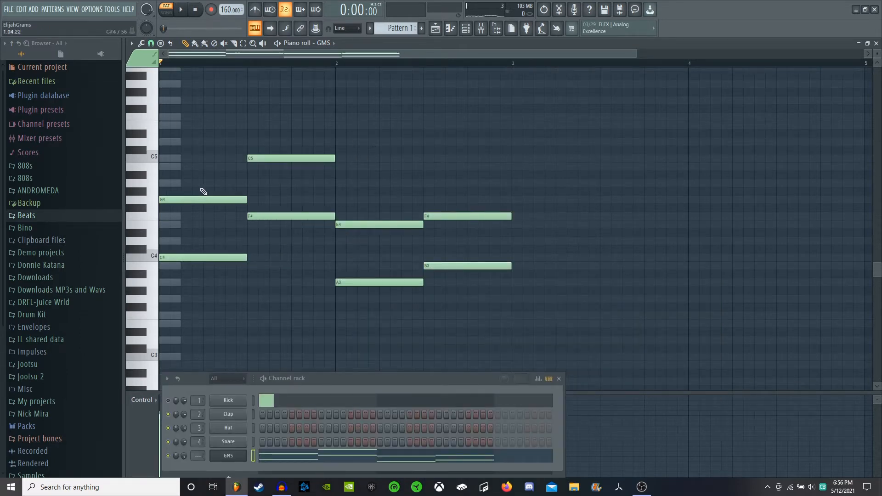
# Play the two-bar GMS progression at its original pitch, one octave higher, and moved back down for comparison.
pyautogui.press('space')
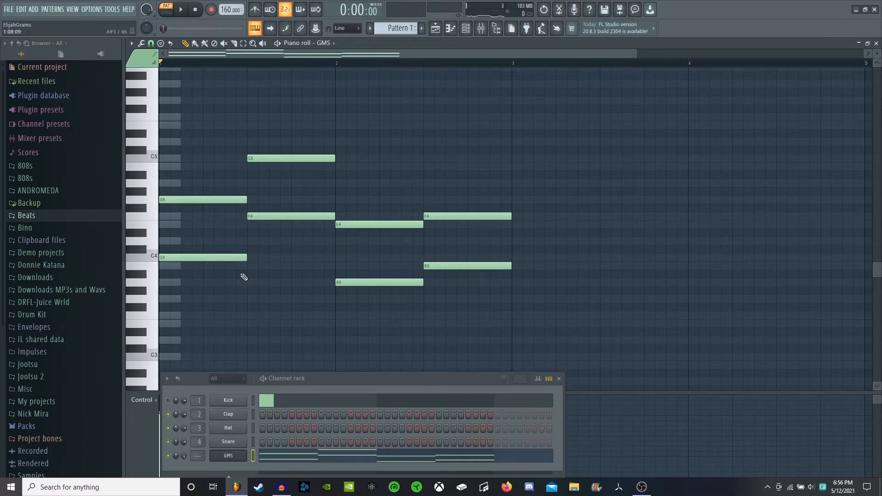
pyautogui.hotkey('ctrl', 'a')
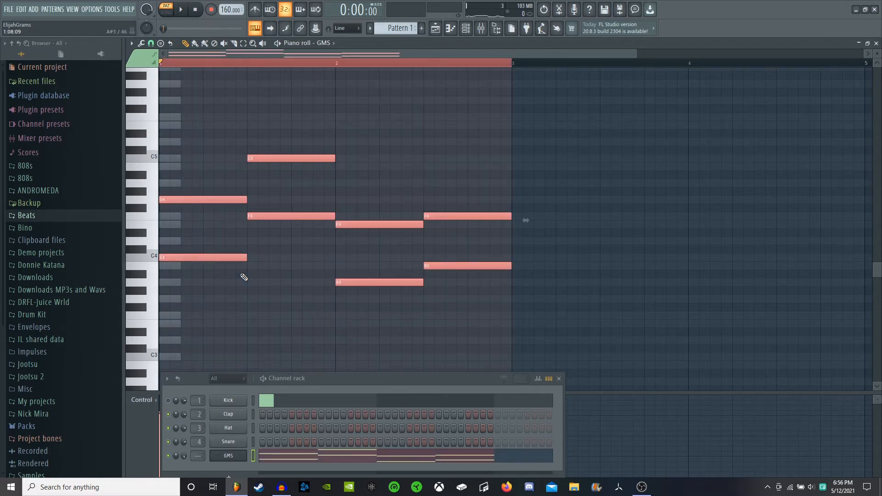
pyautogui.hotkey('ctrl', 'Up')
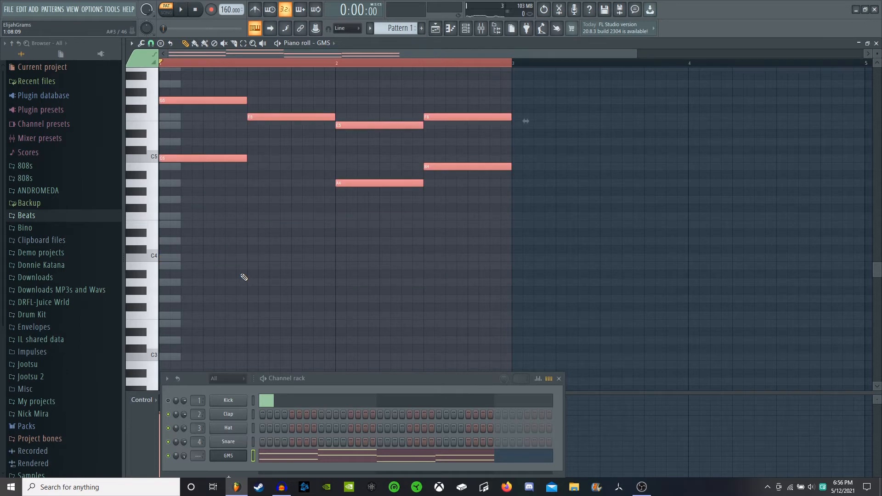
pyautogui.press('space')
pyautogui.scroll(3, 252, 266)
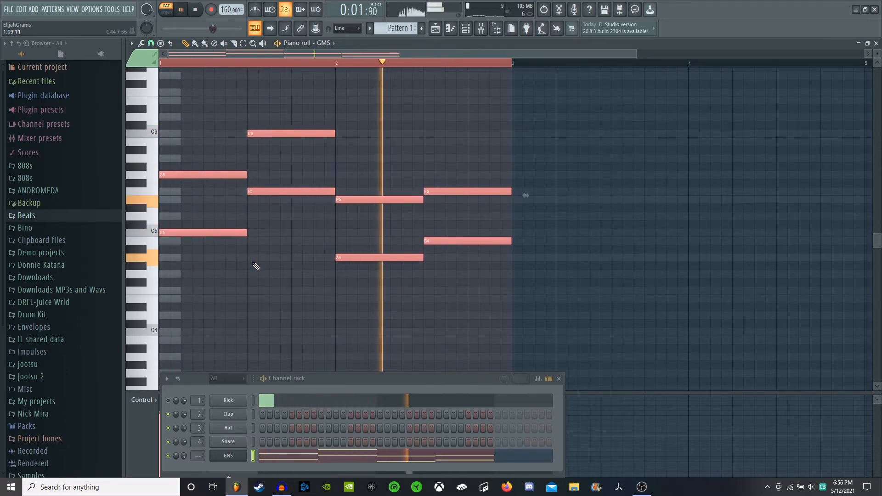
pyautogui.press('space')
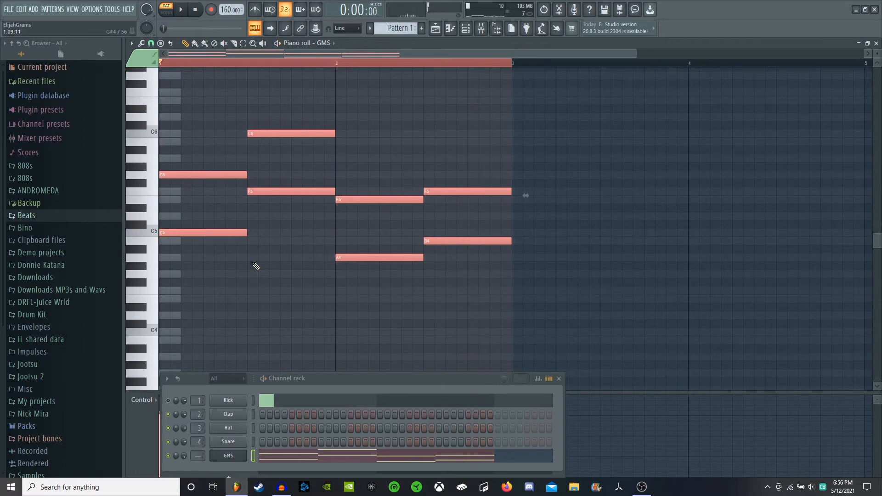
pyautogui.hotkey('ctrl', 'Down')
pyautogui.press('space')
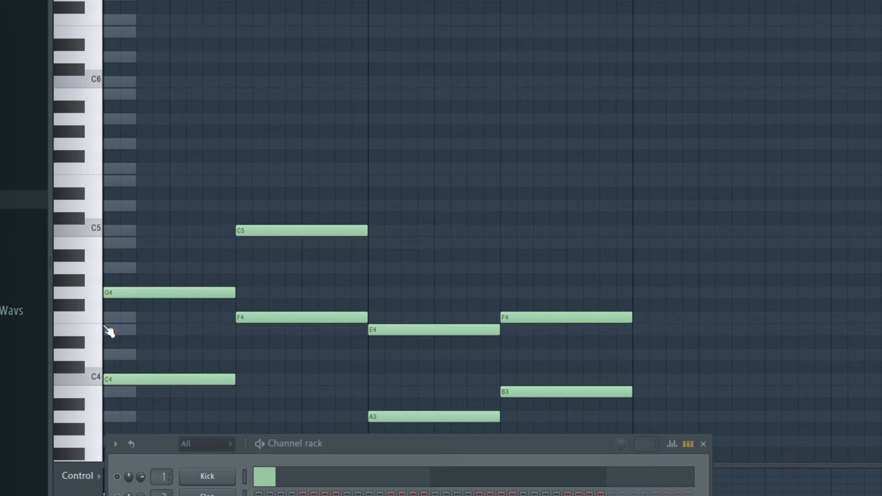
# Add a half-bar E4 note to the first GMS chord, and close the synth window with the channel rack showing.
pyautogui.click(114, 329)
pyautogui.moveTo(120, 330); pyautogui.dragTo(229, 336)
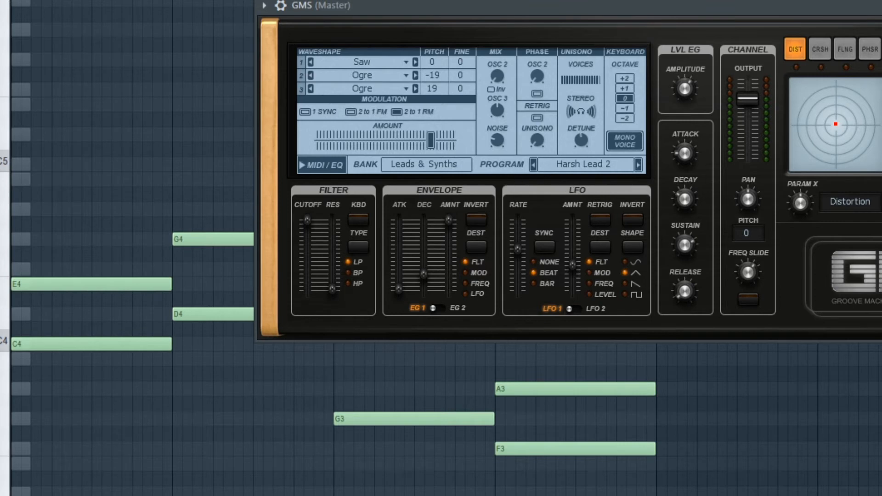
pyautogui.press('Escape')
pyautogui.press('F6')
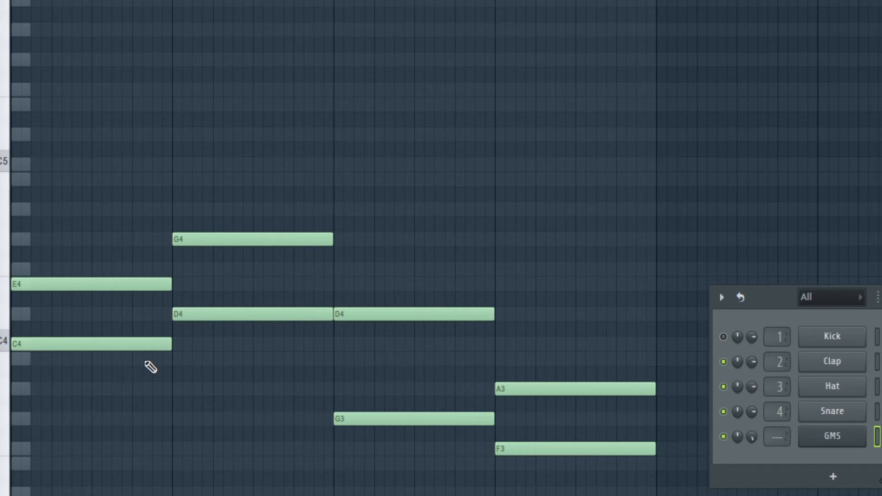
# Shorten the GMS C4 note in bar 1 to about three quarters of a bar and close the piano roll.
pyautogui.moveTo(164, 348); pyautogui.dragTo(119, 348)
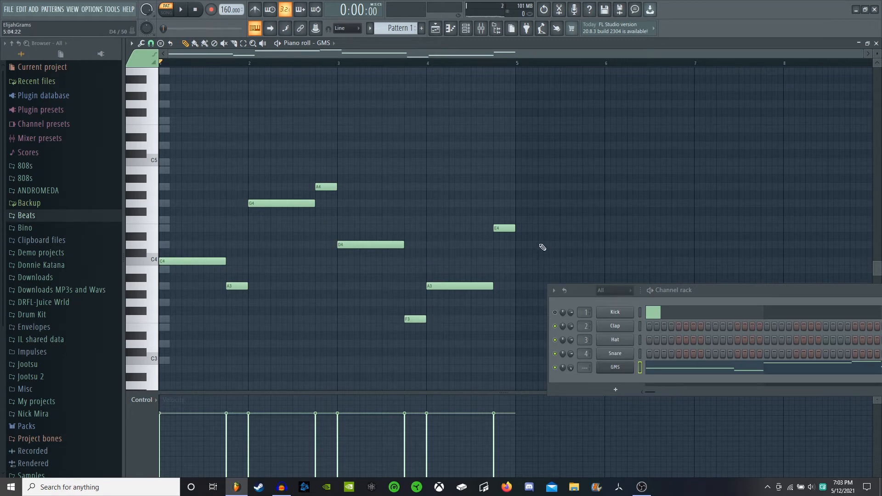
pyautogui.click(876, 43)
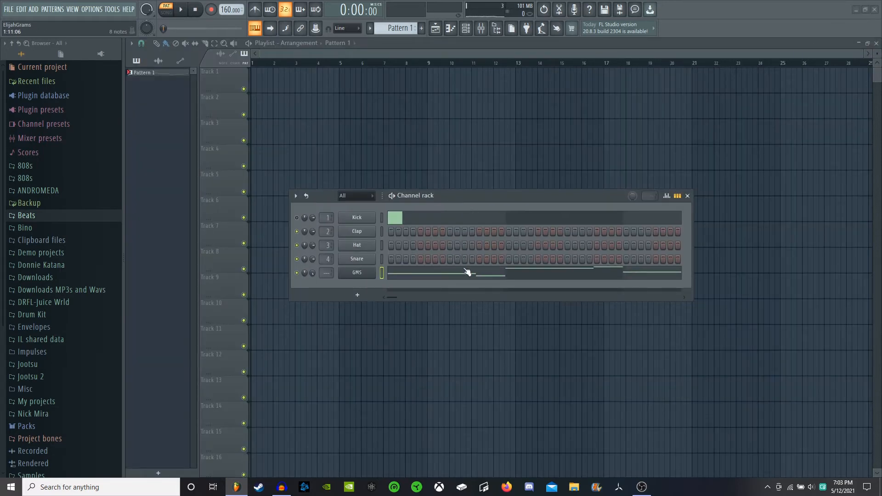
# Clone the GMS channel and draw a one-beat C5 note at the start of bar 1 in the clone's piano roll.
pyautogui.rightClick(366, 277)
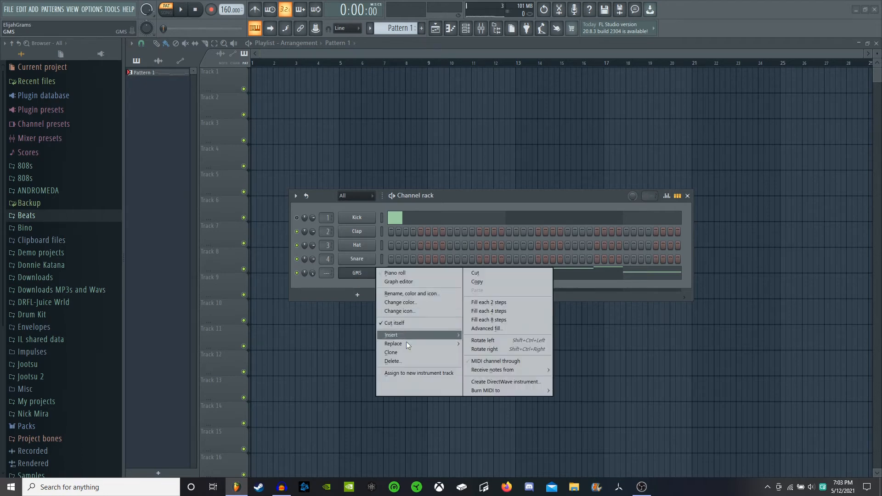
pyautogui.click(406, 352)
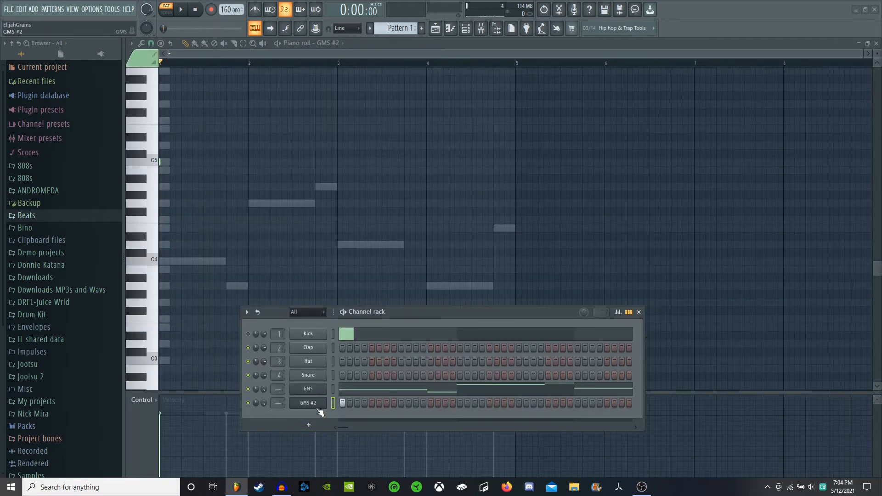
pyautogui.click(308, 424)
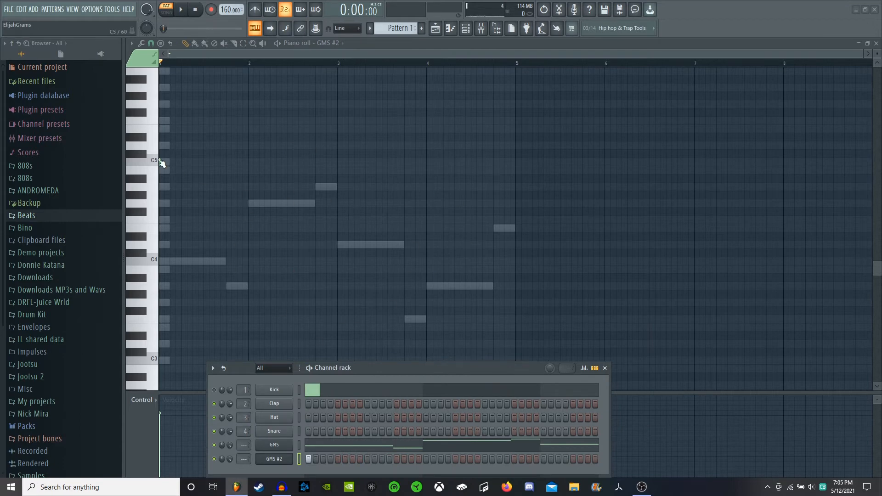
pyautogui.moveTo(161, 162)
pyautogui.mouseDown()
pyautogui.moveTo(204, 163)
pyautogui.moveTo(181, 163)
pyautogui.moveTo(169, 211)
pyautogui.moveTo(170, 161)
pyautogui.mouseUp()
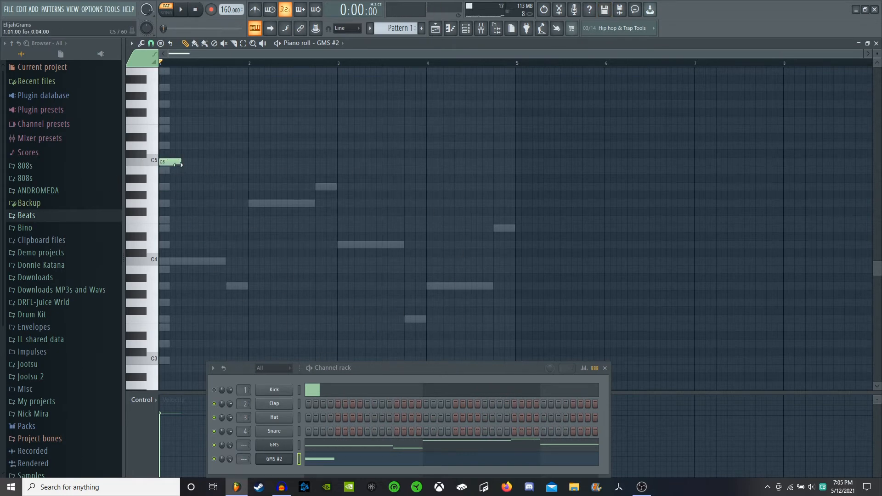
# Play the GMS #2 melody together with the GMS line, stop playback, and close the GMS #2 synth window.
pyautogui.press('space')
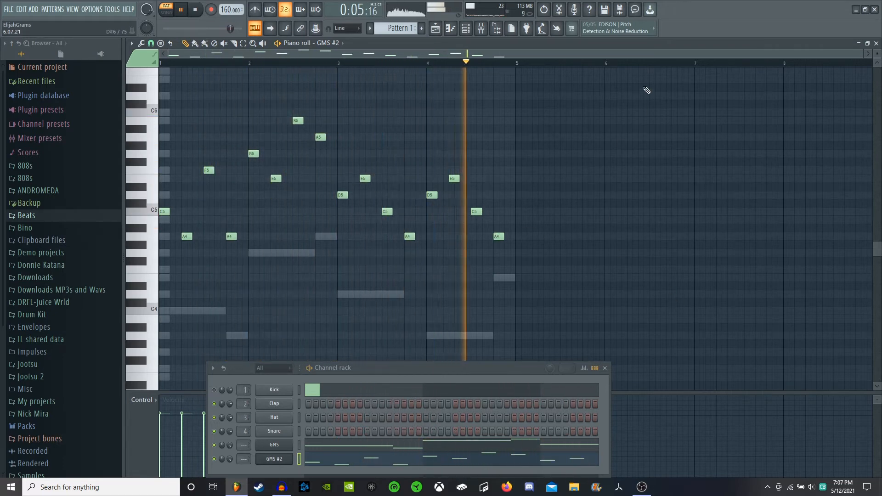
pyautogui.press('space')
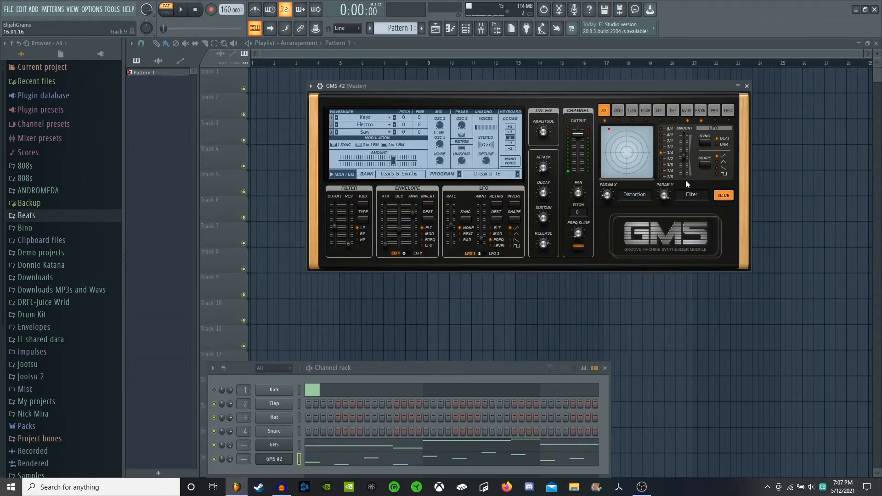
pyautogui.click(746, 86)
# Add the Spart Start - 808 1 sample from the Spartanater Starter Pack to the channel rack as a new channel.
pyautogui.moveTo(446, 367); pyautogui.dragTo(516, 213)
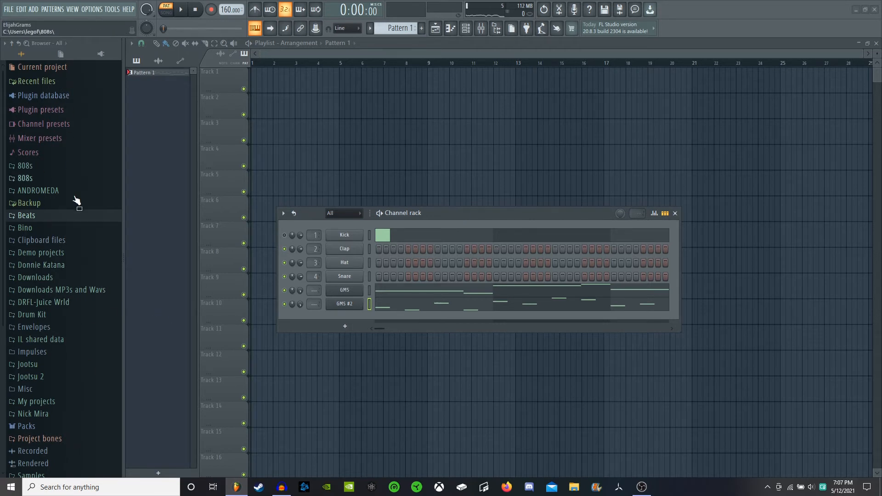
pyautogui.scroll(-5, 92, 305)
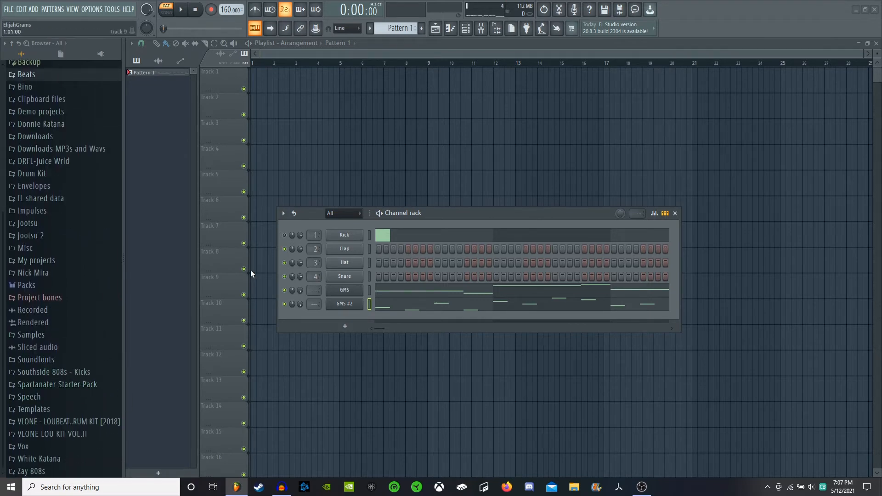
pyautogui.click(80, 386)
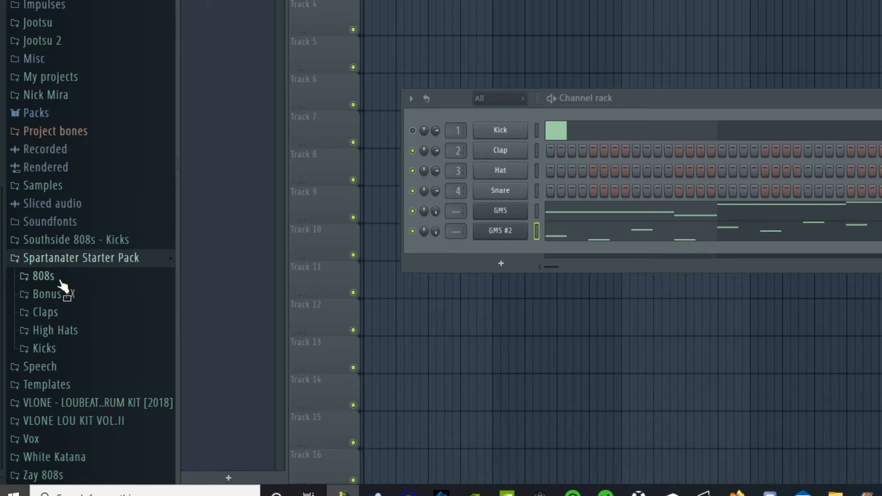
pyautogui.click(58, 281)
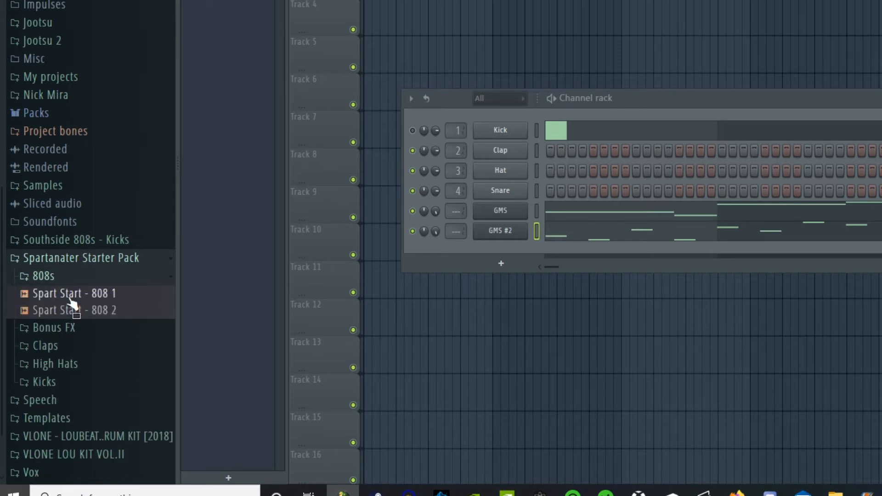
pyautogui.click(74, 296)
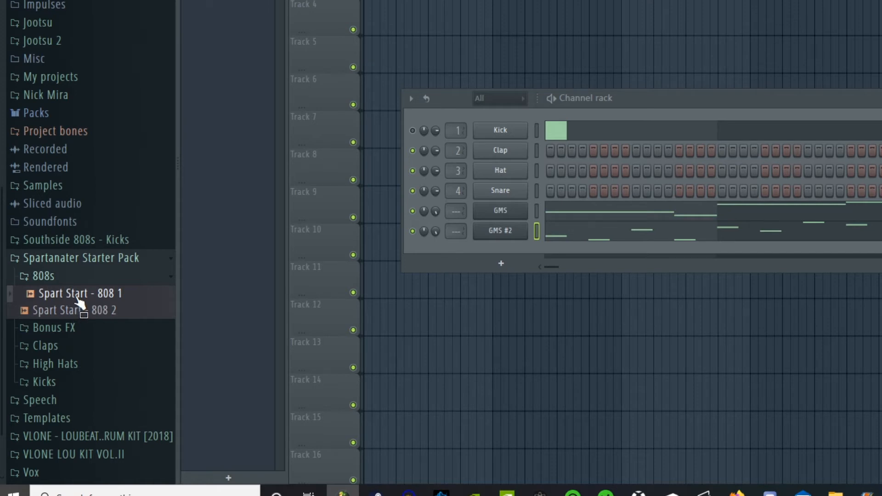
pyautogui.moveTo(78, 299); pyautogui.dragTo(504, 249)
# Add the Spart Start samples Clap 1, HiHat 2 and Kick 1 from the starter pack as new channels.
pyautogui.click(45, 345)
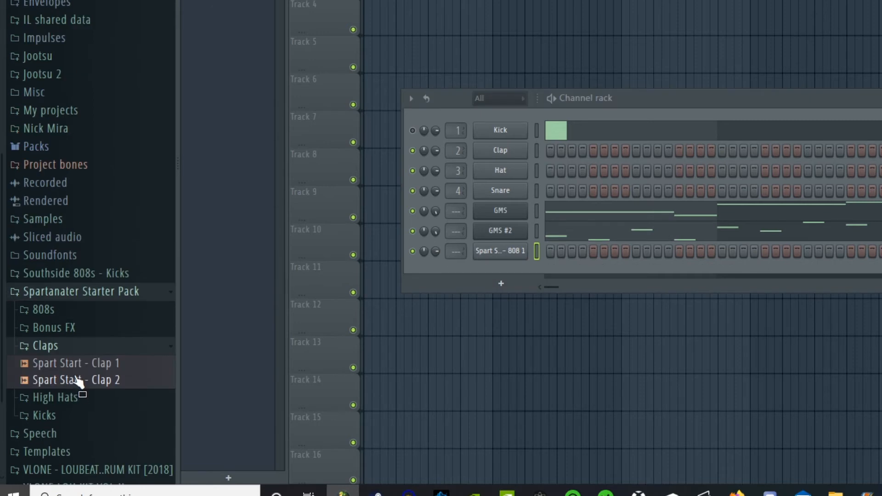
pyautogui.moveTo(73, 362); pyautogui.dragTo(82, 380)
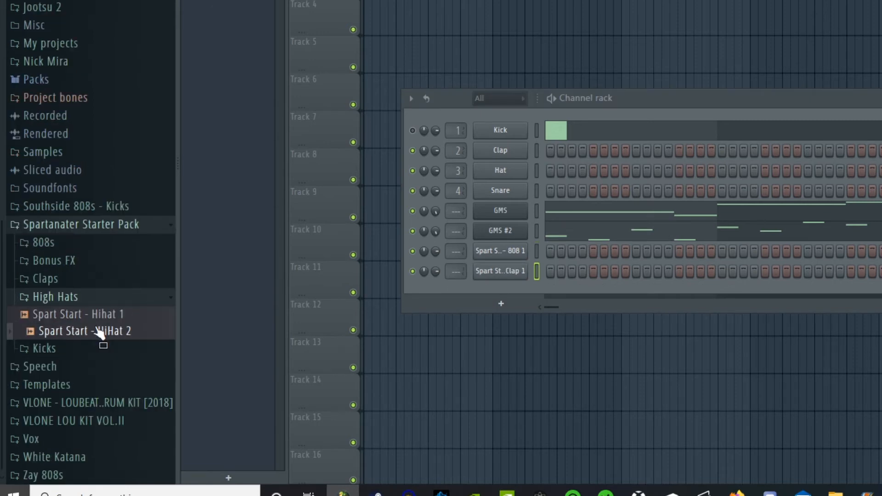
pyautogui.moveTo(98, 335); pyautogui.dragTo(513, 286)
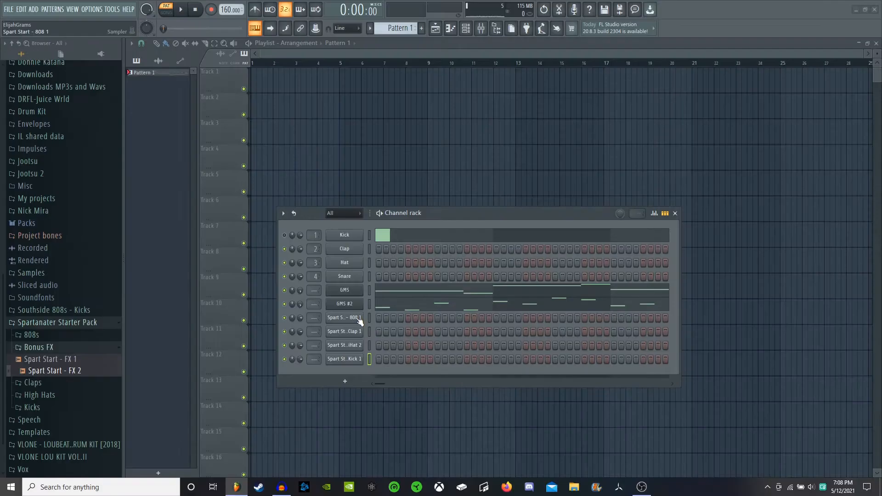
# Raise the Spart Start - 808 1 channel's volume and enable Cut itself for that channel.
pyautogui.rightClick(357, 319)
pyautogui.click(357, 319)
pyautogui.moveTo(299, 318); pyautogui.dragTo(300, 310)
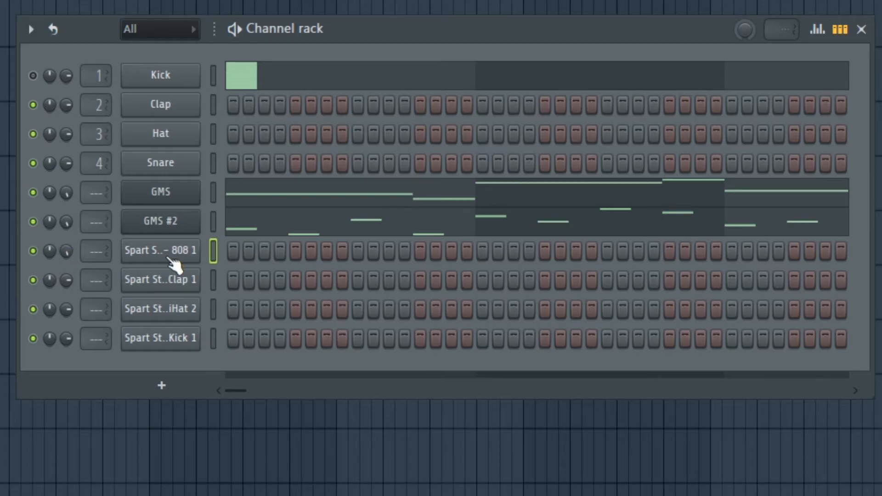
pyautogui.rightClick(170, 263)
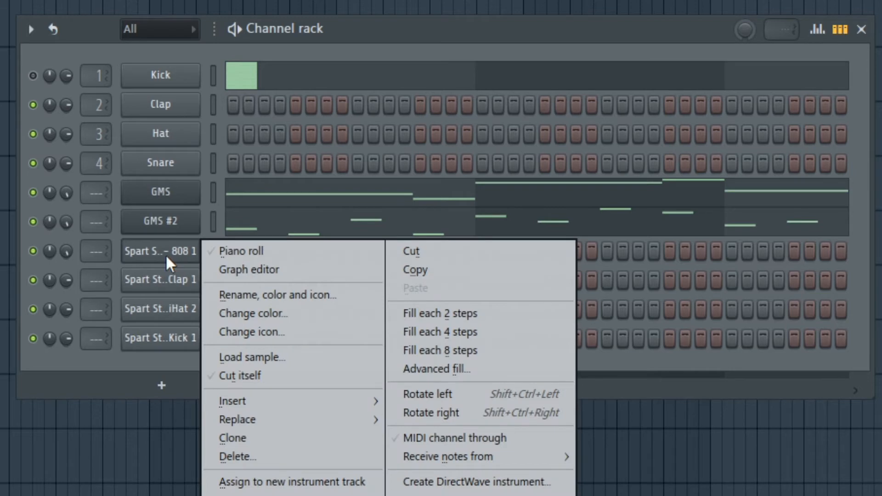
pyautogui.click(258, 373)
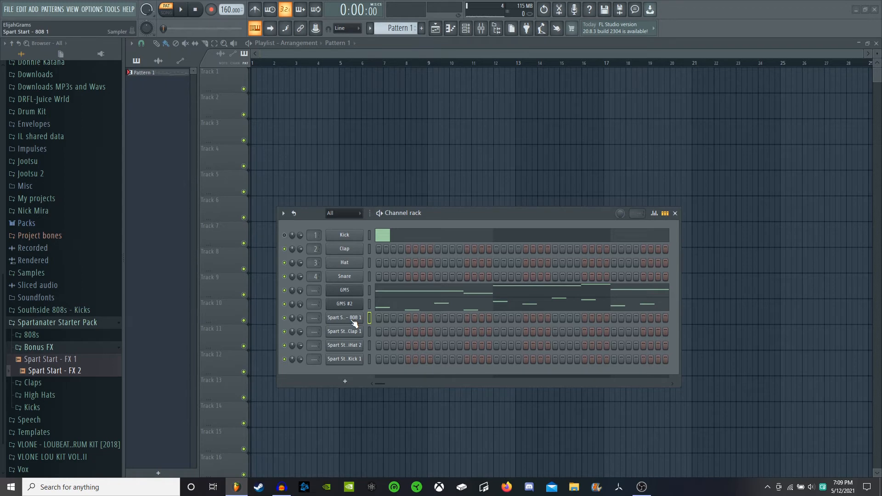
# Place a half-beat C5 note at the start of bar 1 in the 808 1 piano roll and play it.
pyautogui.click(352, 319)
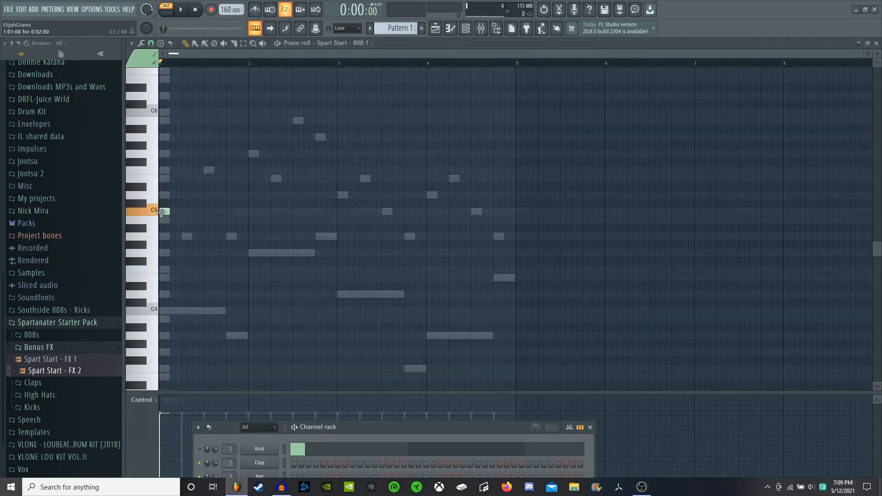
pyautogui.press('F6')
pyautogui.press('space')
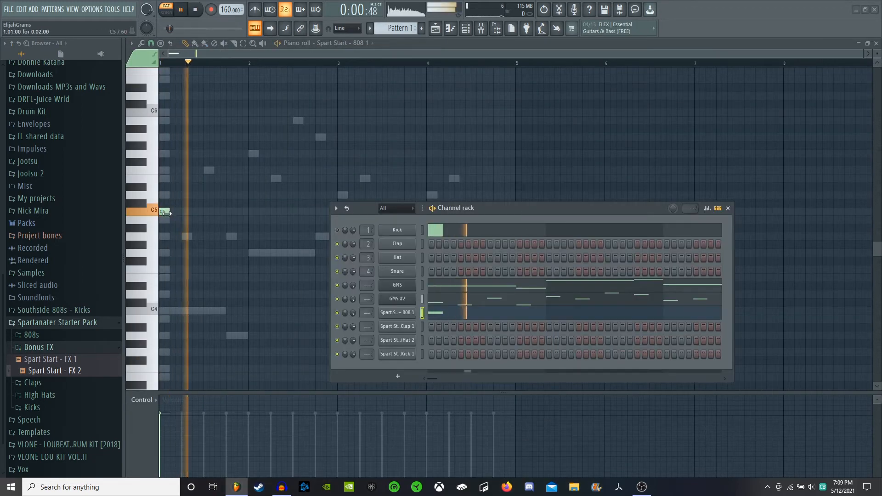
pyautogui.press('space')
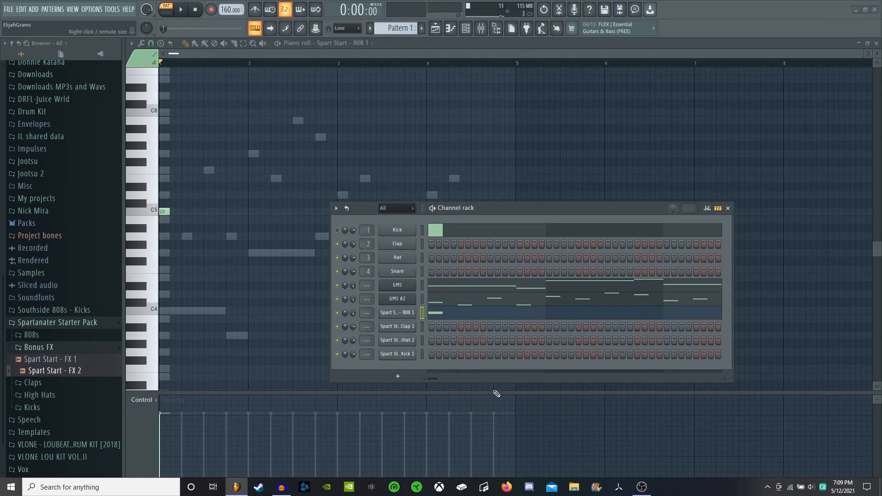
# Open the 808 1 channel's sampler settings and move the sample start slightly later with SMP START.
pyautogui.click(398, 317)
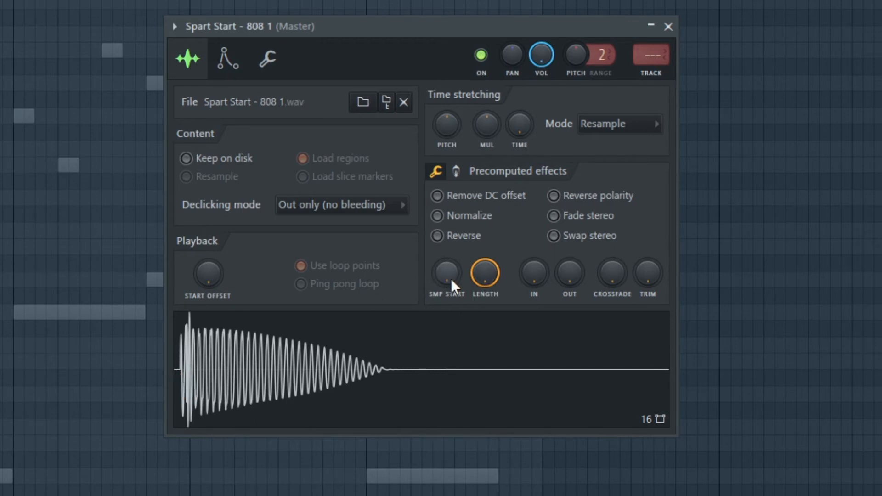
pyautogui.moveTo(446, 274); pyautogui.dragTo(447, 264)
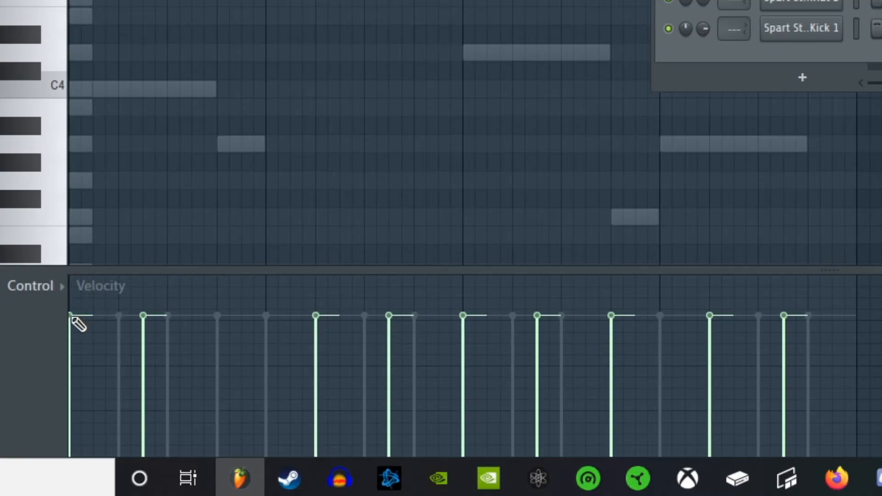
# Raise the velocity of all the 808 1 notes to maximum and play the start of the pattern.
pyautogui.moveTo(71, 317); pyautogui.dragTo(70, 271)
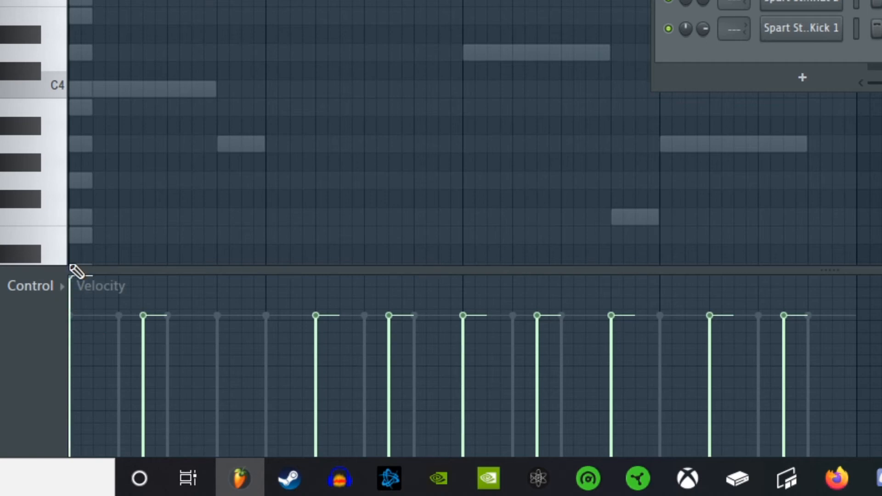
pyautogui.moveTo(89, 272)
pyautogui.mouseDown()
pyautogui.moveTo(528, 255)
pyautogui.moveTo(805, 259)
pyautogui.mouseUp()
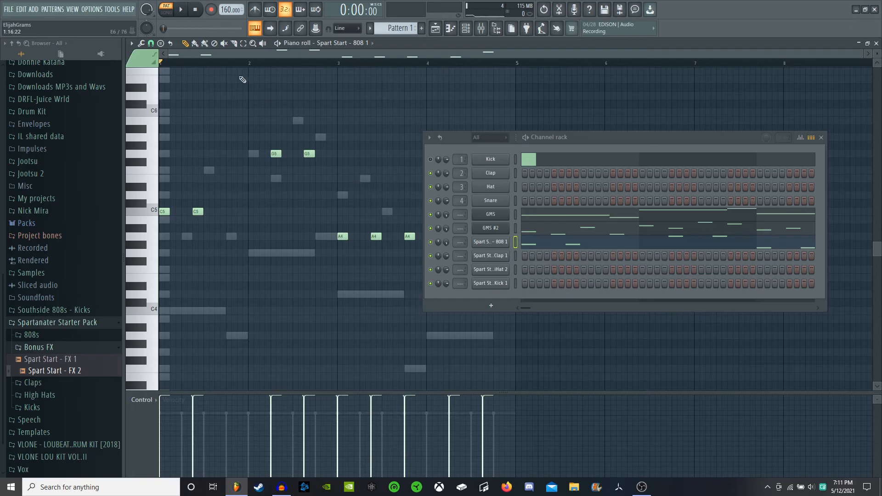
pyautogui.press('space')
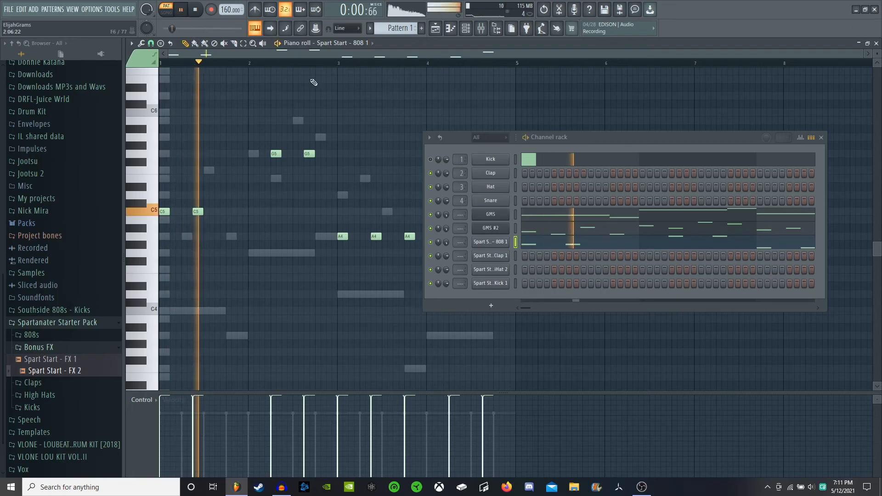
pyautogui.moveTo(626, 141); pyautogui.dragTo(548, 266)
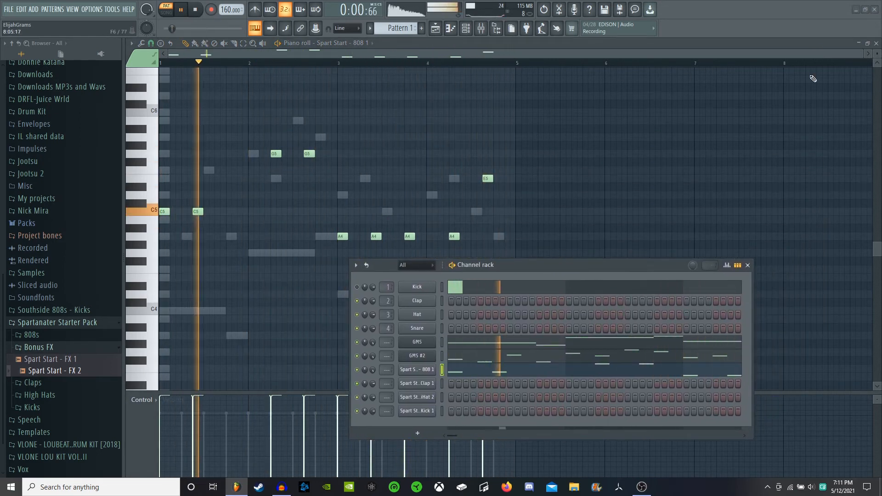
pyautogui.press('space')
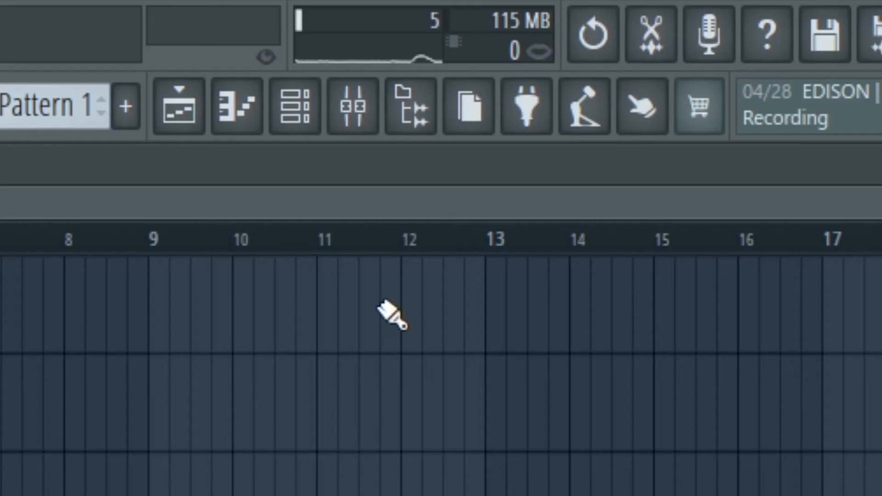
# Open the mixer and route the GMS channel to the Insert 1 track.
pyautogui.click(483, 29)
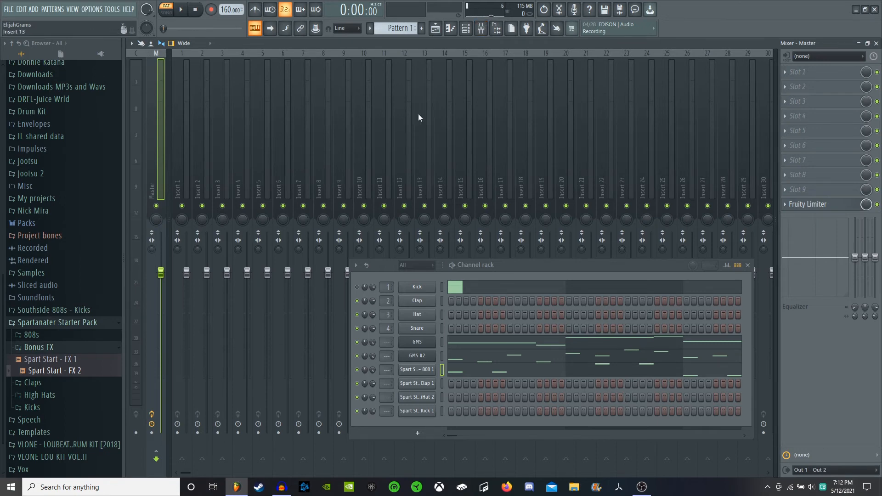
pyautogui.click(442, 341)
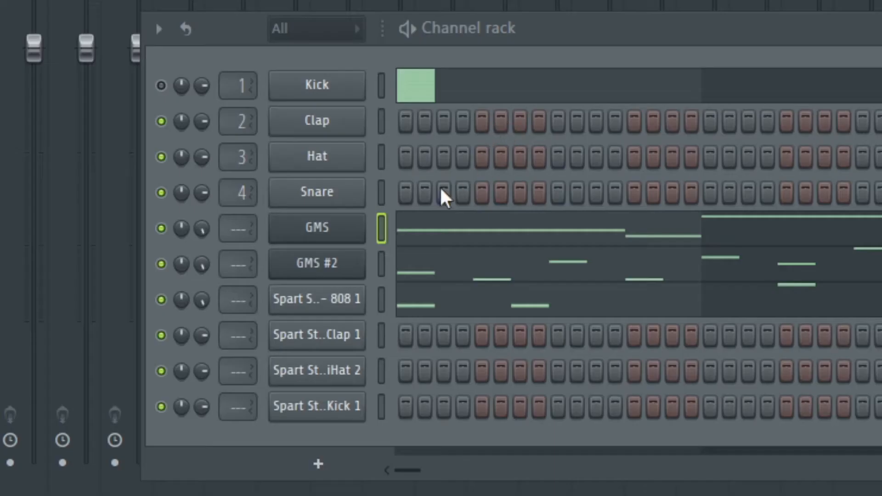
pyautogui.click(325, 232)
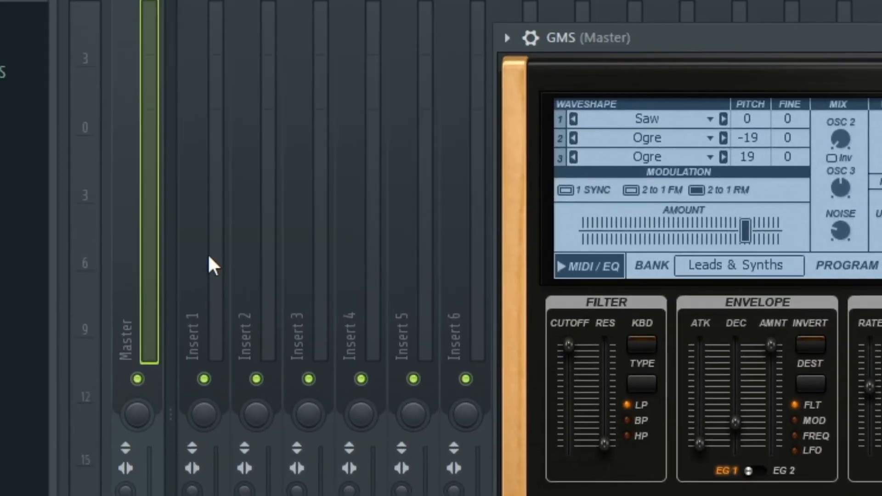
pyautogui.rightClick(208, 278)
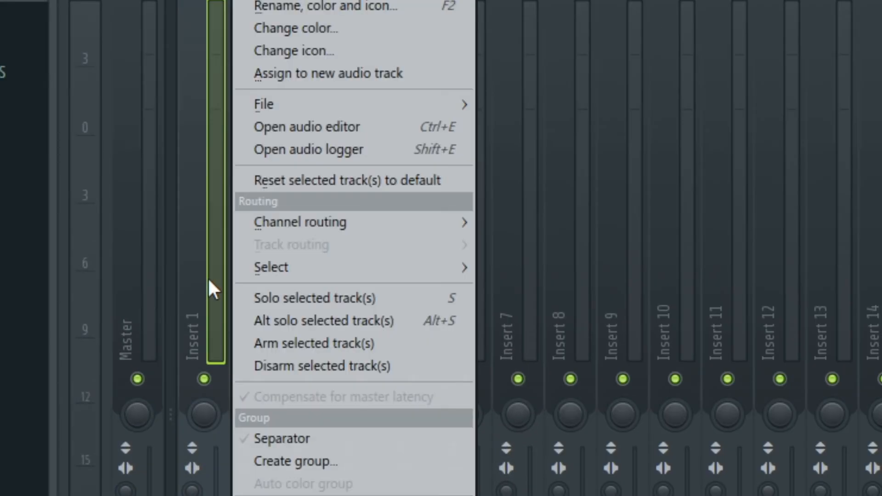
pyautogui.moveTo(353, 227)
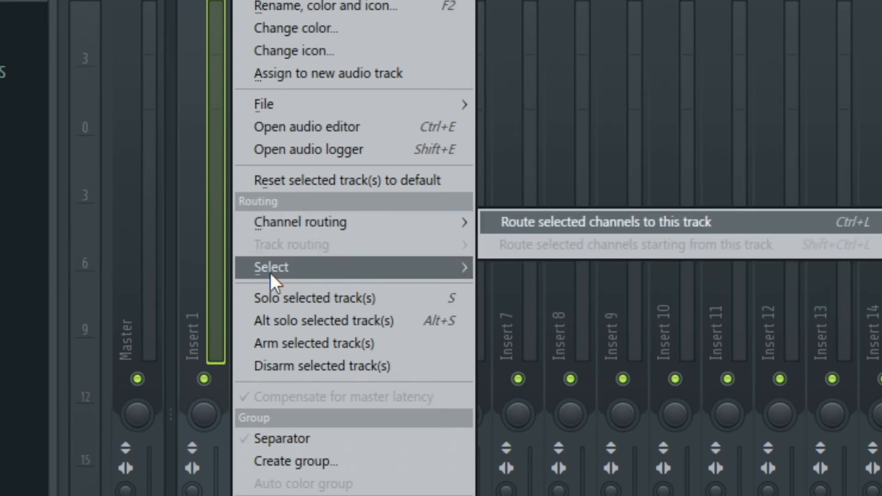
pyautogui.click(573, 221)
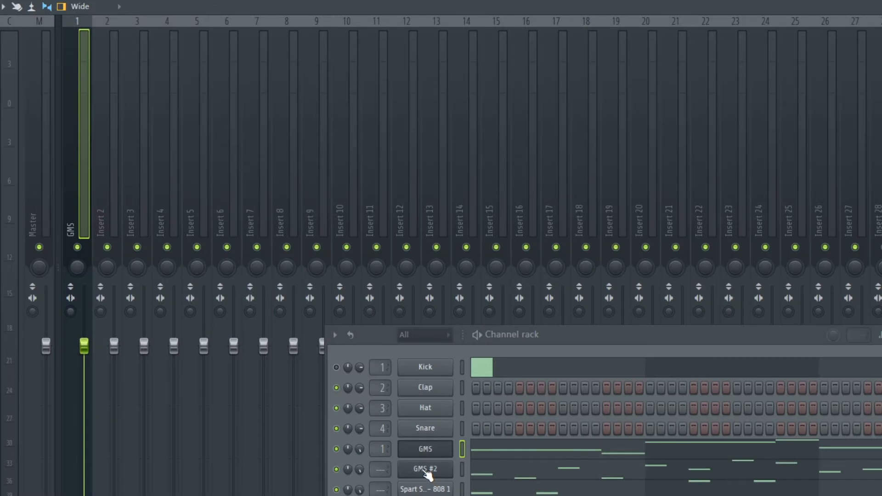
# Route the GMS #2 channel to the same mixer track as GMS and adjust that track's equalizer level sliders.
pyautogui.click(424, 470)
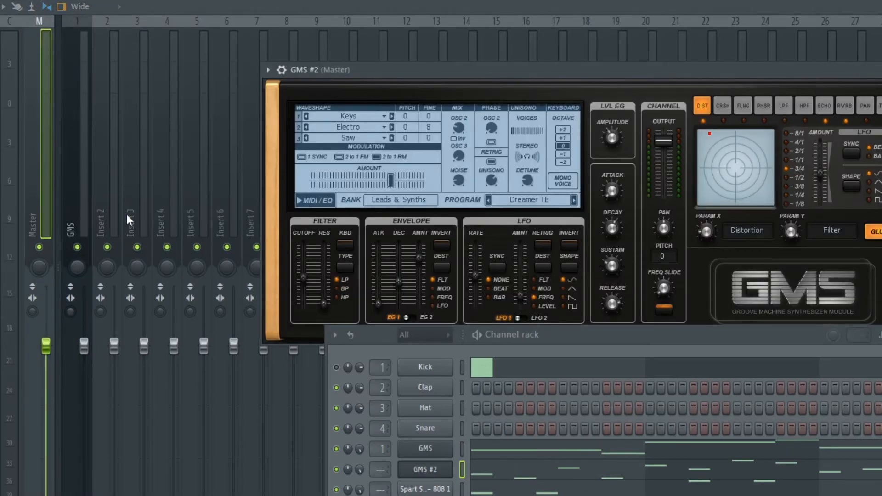
pyautogui.rightClick(79, 204)
pyautogui.moveTo(213, 156)
pyautogui.click(253, 157)
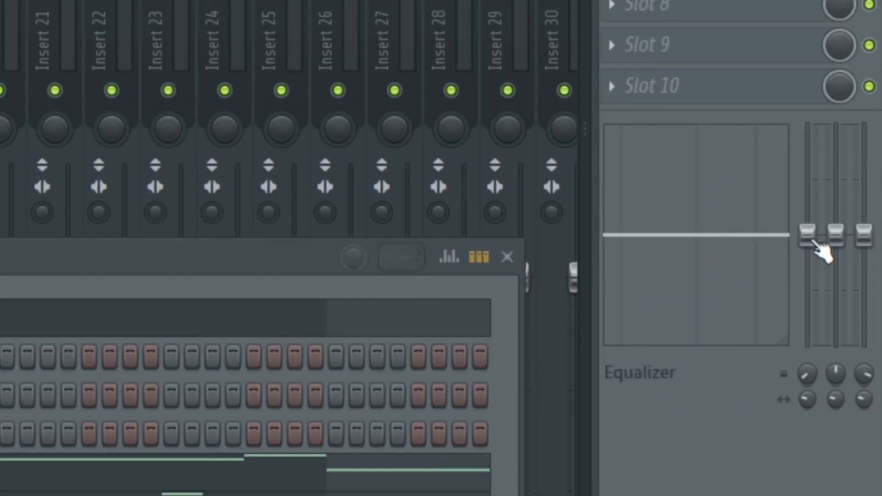
pyautogui.moveTo(857, 241); pyautogui.dragTo(807, 344)
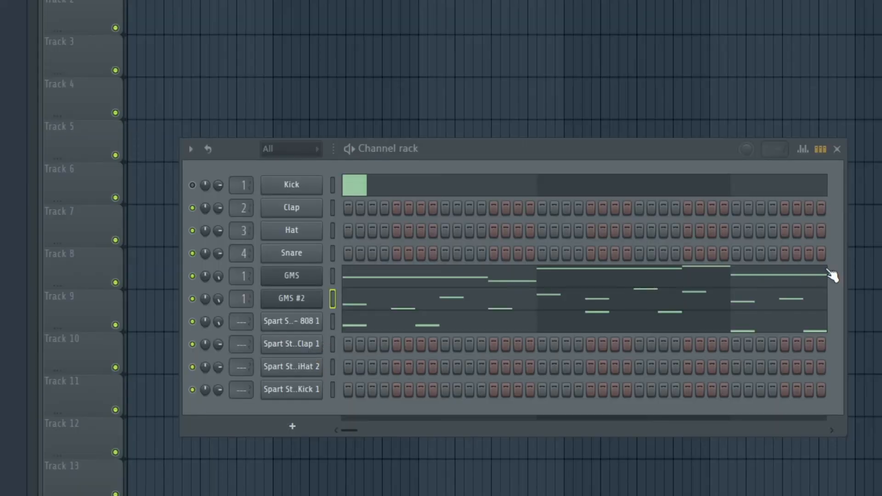
# Widen the channel rack and add Clap 1 hits on steps 9, 25, 41 and 57.
pyautogui.moveTo(846, 276); pyautogui.dragTo(881, 277)
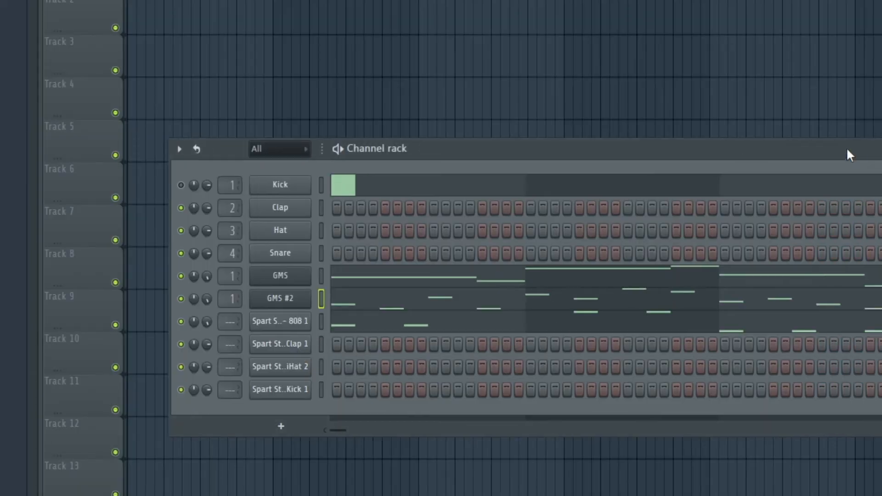
pyautogui.moveTo(846, 146); pyautogui.dragTo(588, 147)
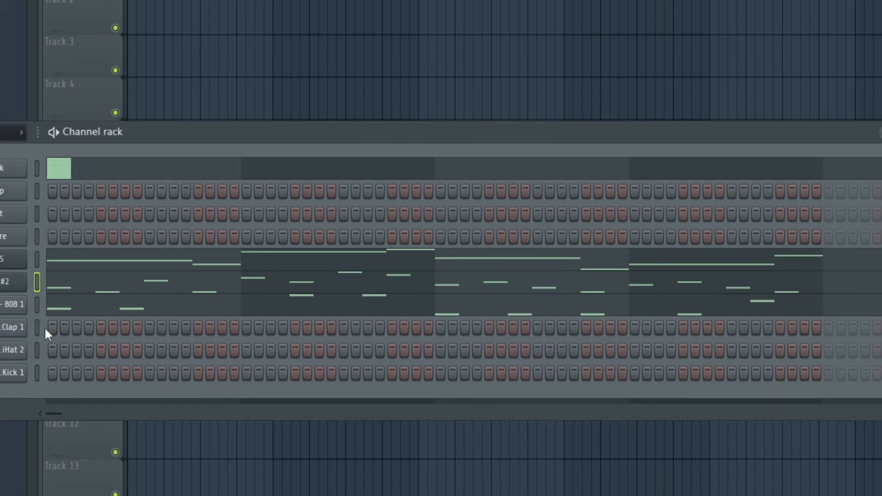
pyautogui.click(149, 328)
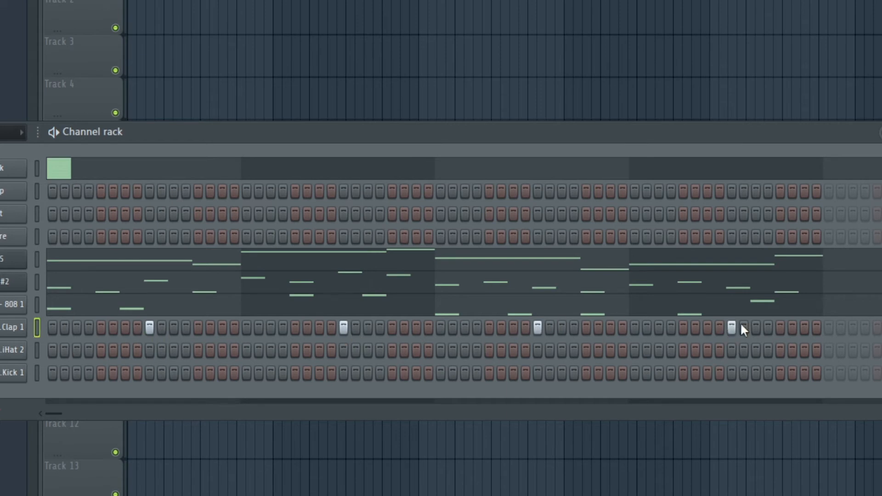
# Fill the HiHat 2 channel with a hit on every 2 steps.
pyautogui.click(37, 351)
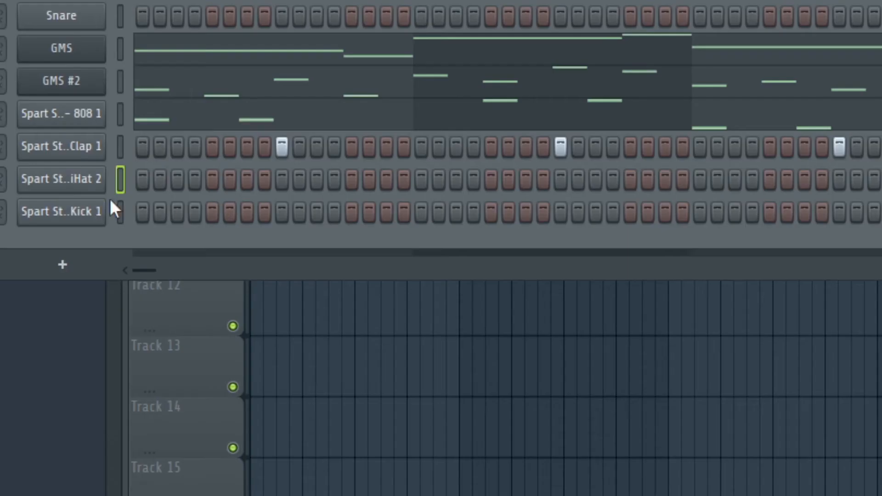
pyautogui.rightClick(69, 179)
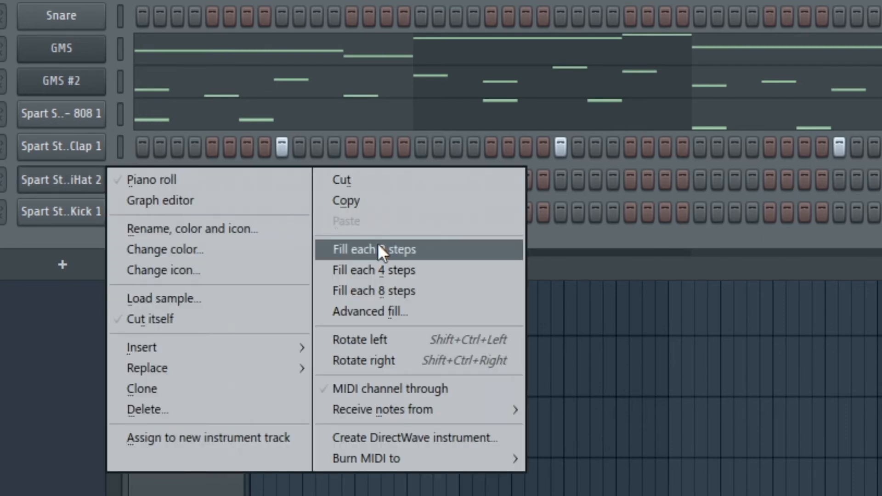
pyautogui.click(384, 255)
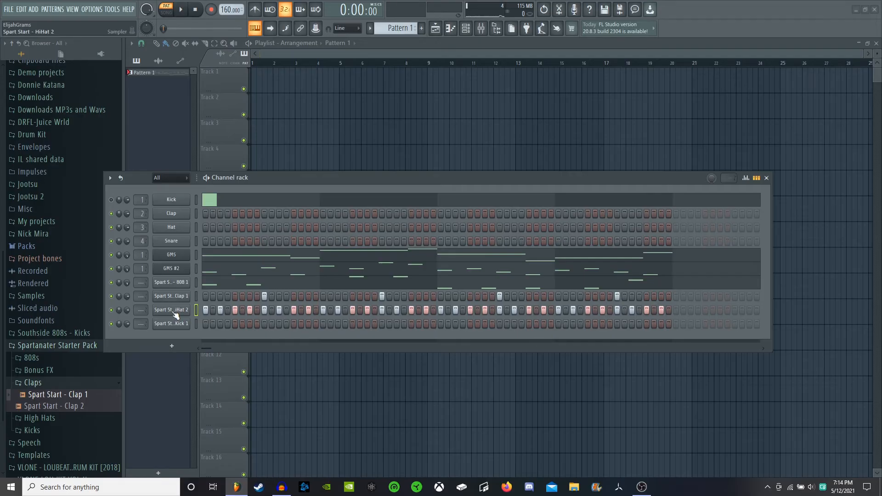
# Turn off Use loop points in the HiHat 2 sampler settings and close its window.
pyautogui.click(173, 313)
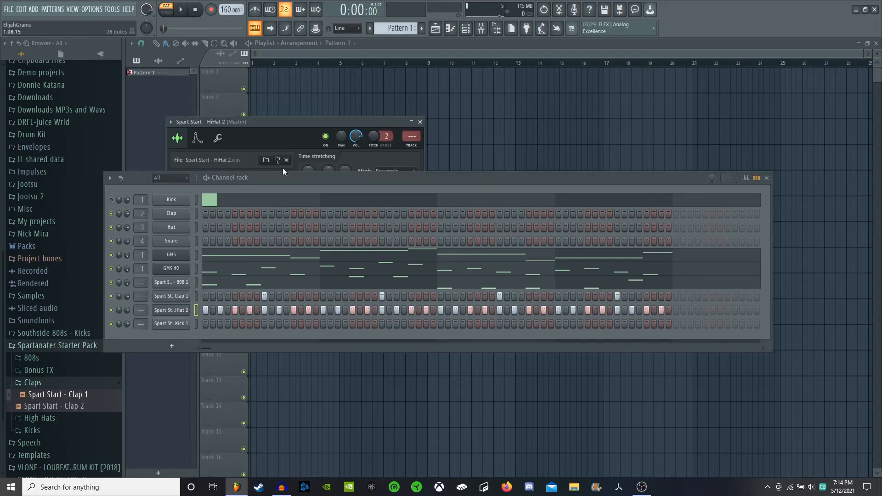
pyautogui.moveTo(284, 177); pyautogui.dragTo(273, 322)
pyautogui.moveTo(256, 119); pyautogui.dragTo(359, 56)
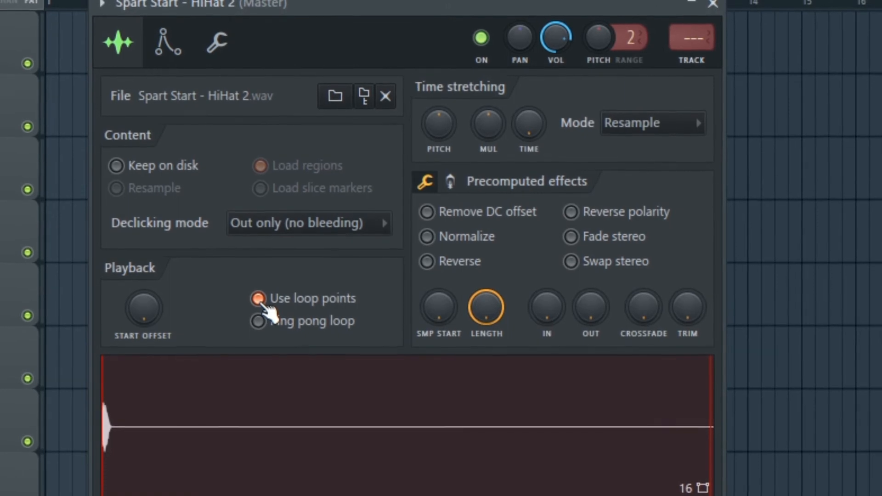
pyautogui.click(260, 301)
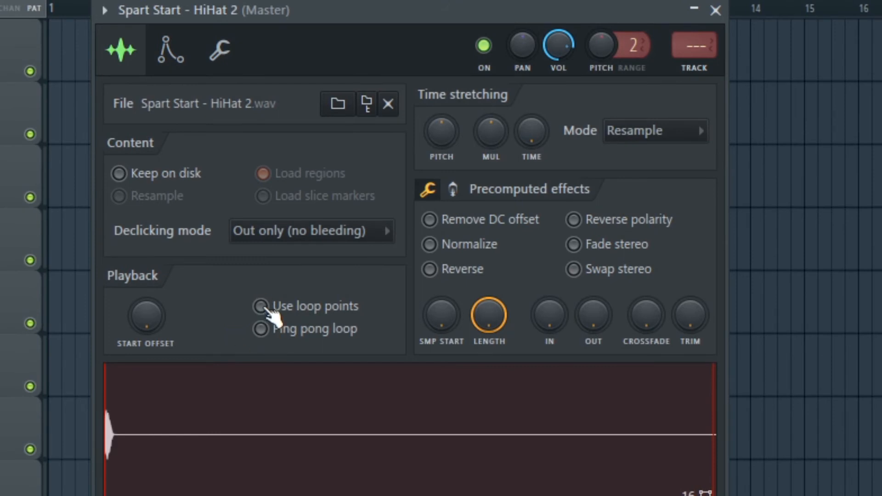
pyautogui.click(715, 10)
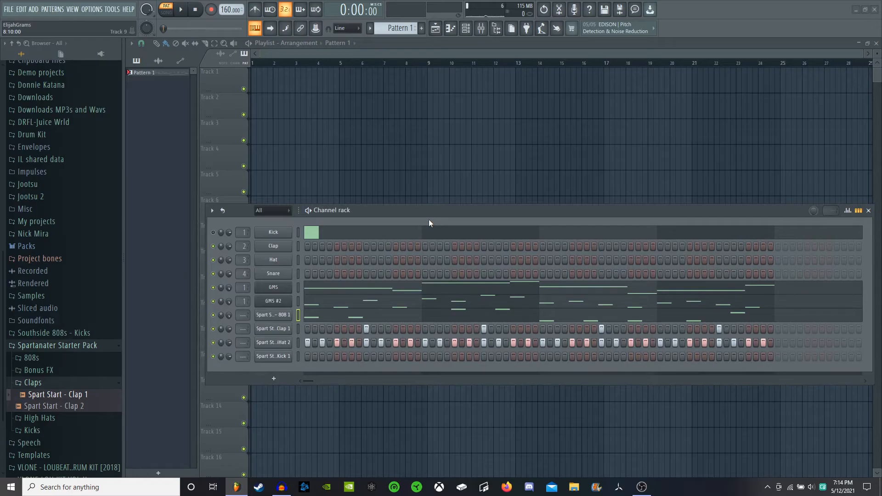
# Play the pattern with the drums and lower the GMS #2 channel volume.
pyautogui.press('space')
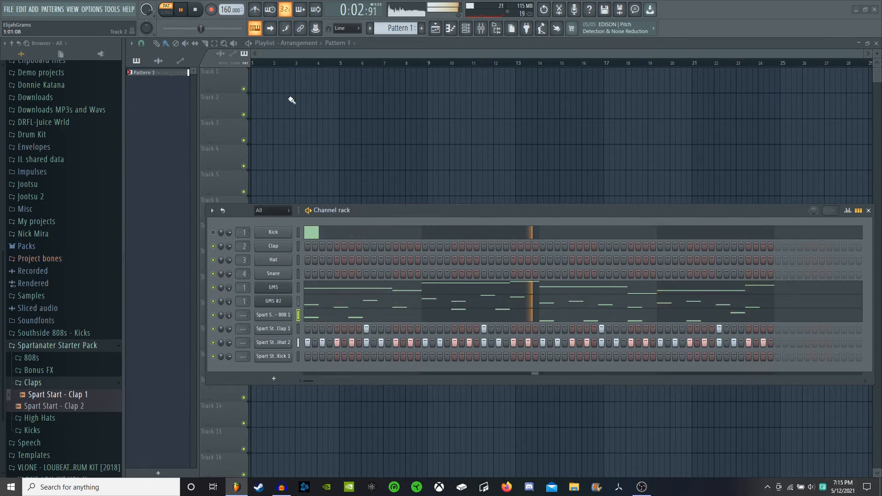
pyautogui.click(195, 10)
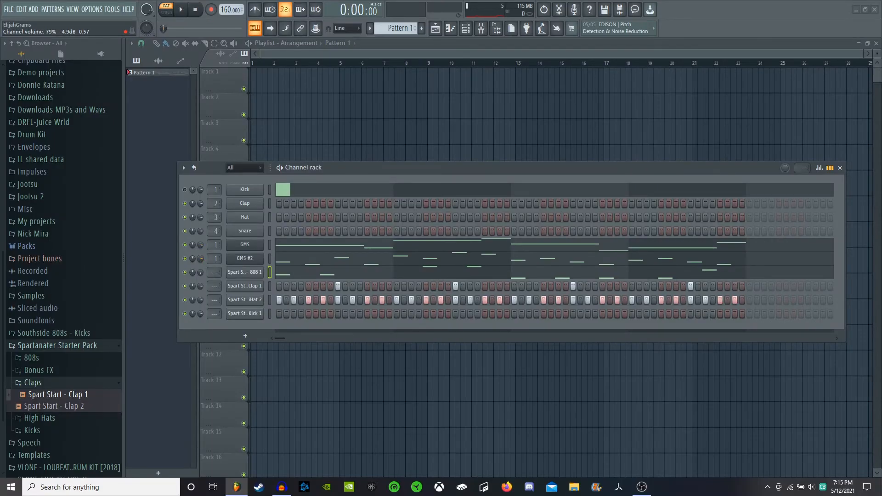
pyautogui.click(182, 11)
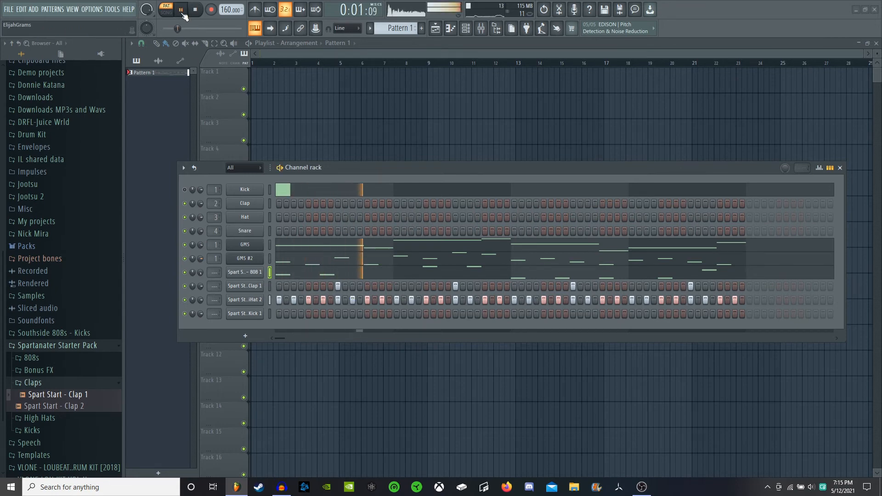
pyautogui.moveTo(200, 259); pyautogui.dragTo(200, 303)
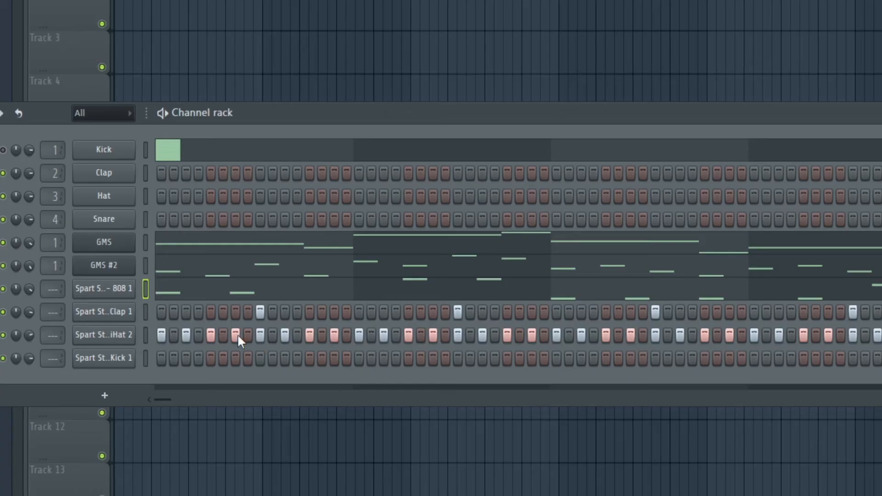
# Remove selected HiHat 2 hits, including steps 7, 13 and 31, while the pattern plays.
pyautogui.click(237, 334)
pyautogui.press('space')
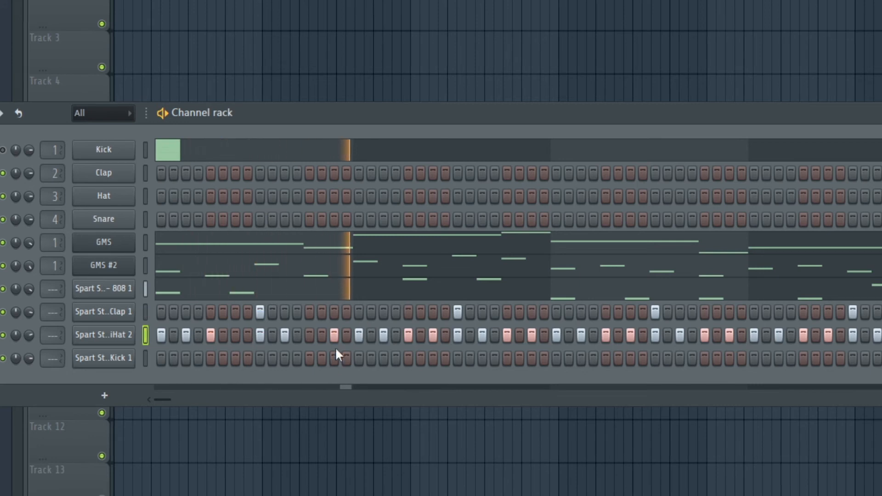
pyautogui.rightClick(530, 337)
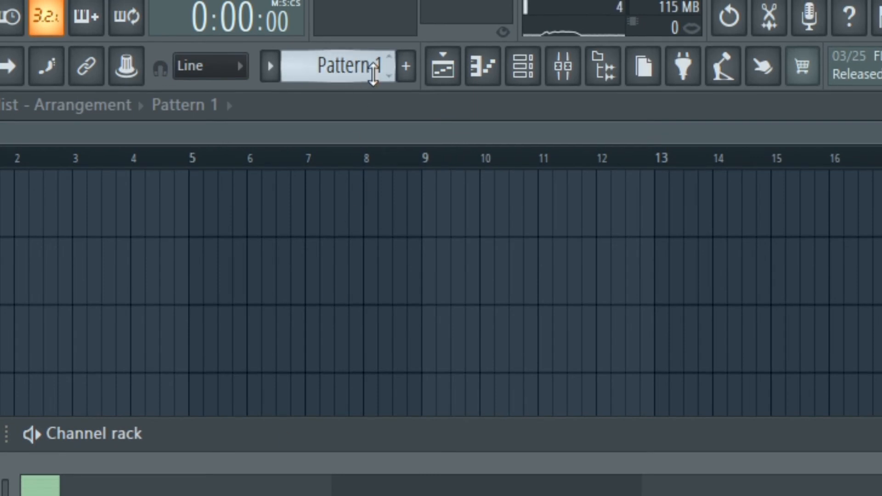
# Split Pattern 1 by channel and close the channel rack.
pyautogui.click(371, 73)
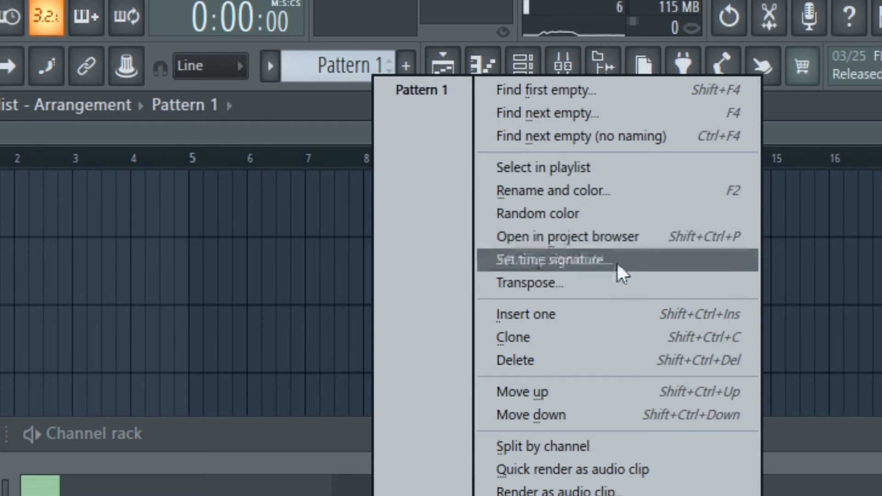
pyautogui.click(609, 450)
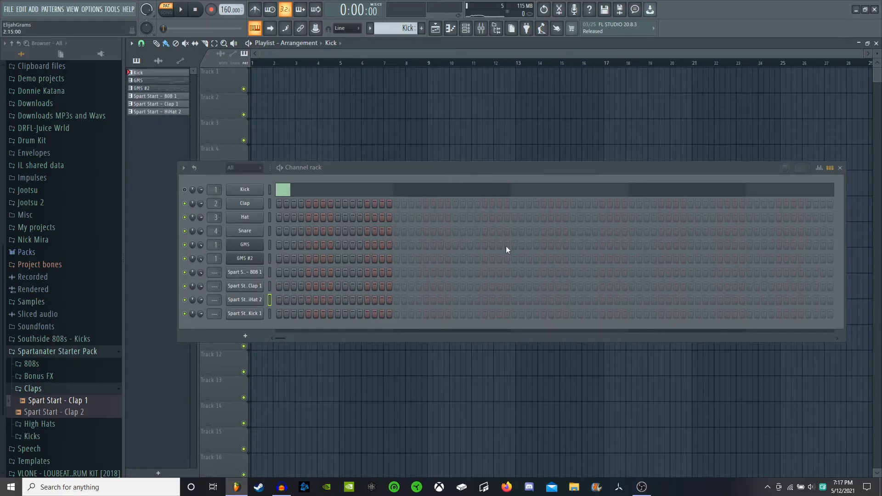
pyautogui.click(841, 169)
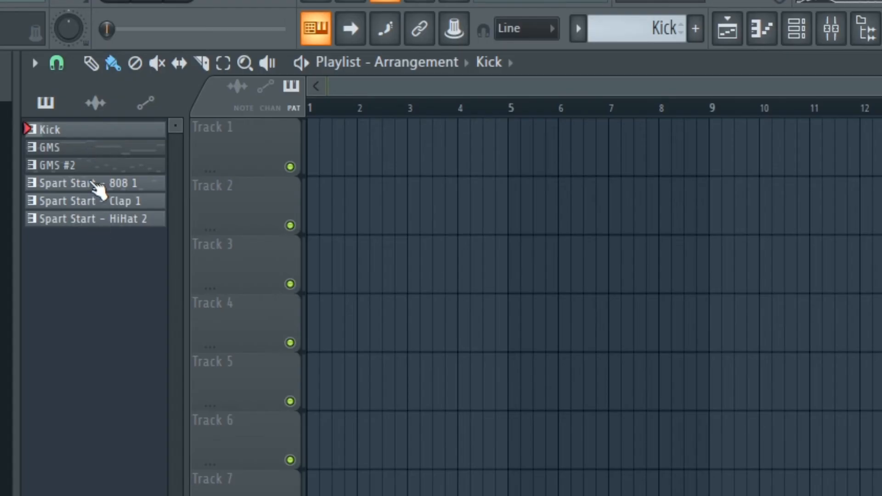
# Place the GMS, GMS #2, 808 1, Clap 1 and HiHat 2 patterns at bar 1 on playlist tracks 1 to 5.
pyautogui.moveTo(97, 150); pyautogui.dragTo(305, 144)
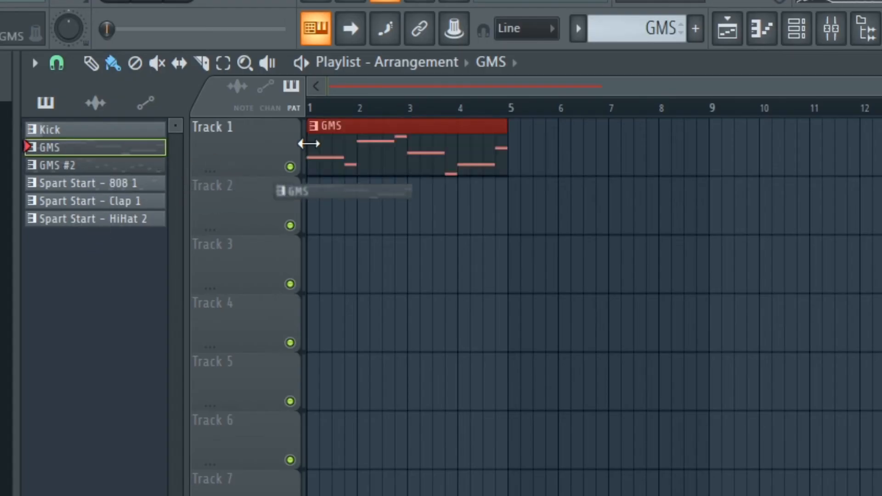
pyautogui.moveTo(112, 167); pyautogui.dragTo(313, 207)
pyautogui.moveTo(103, 183); pyautogui.dragTo(312, 285)
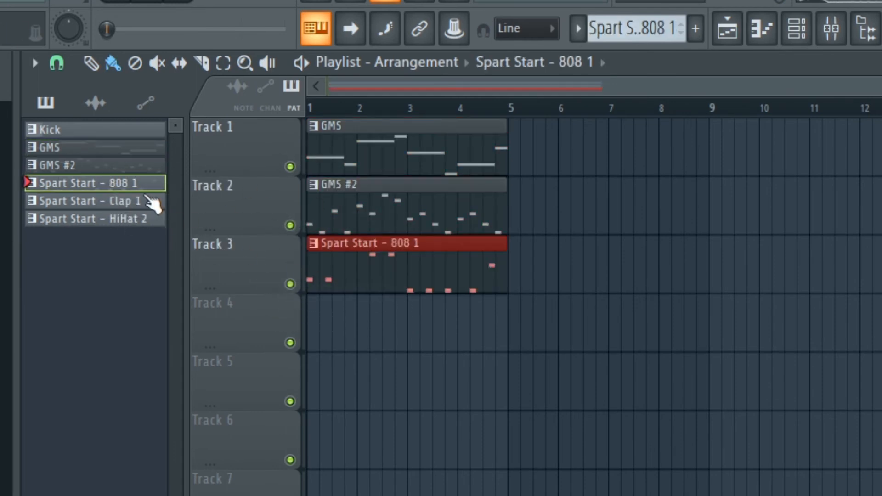
pyautogui.moveTo(154, 200); pyautogui.dragTo(301, 316)
pyautogui.moveTo(165, 253); pyautogui.dragTo(309, 387)
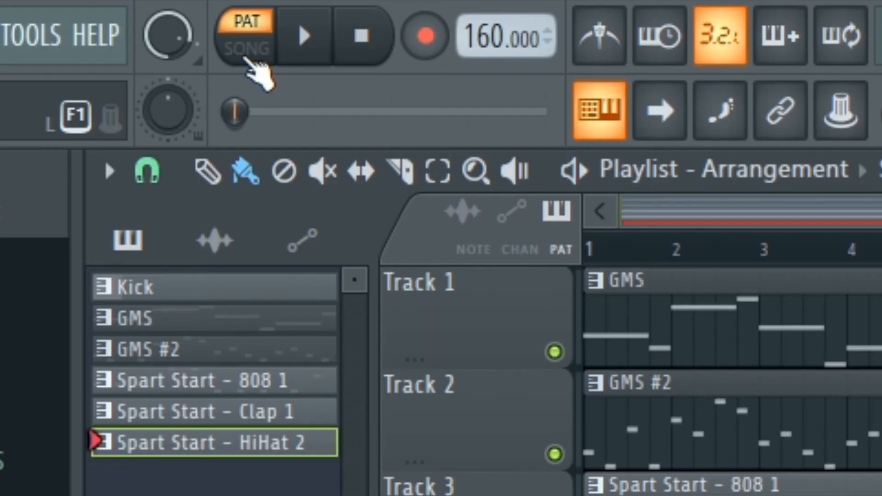
# Switch playback to song mode, then hide and reshow the playlist window.
pyautogui.click(166, 13)
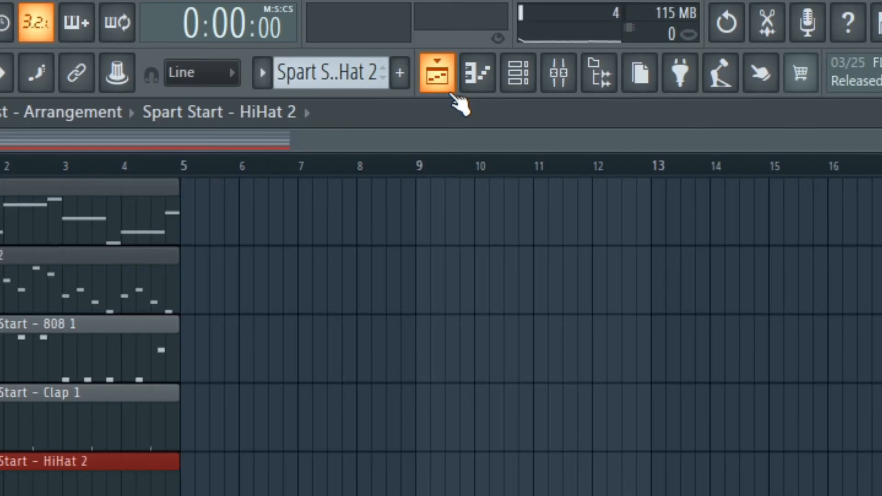
pyautogui.click(439, 34)
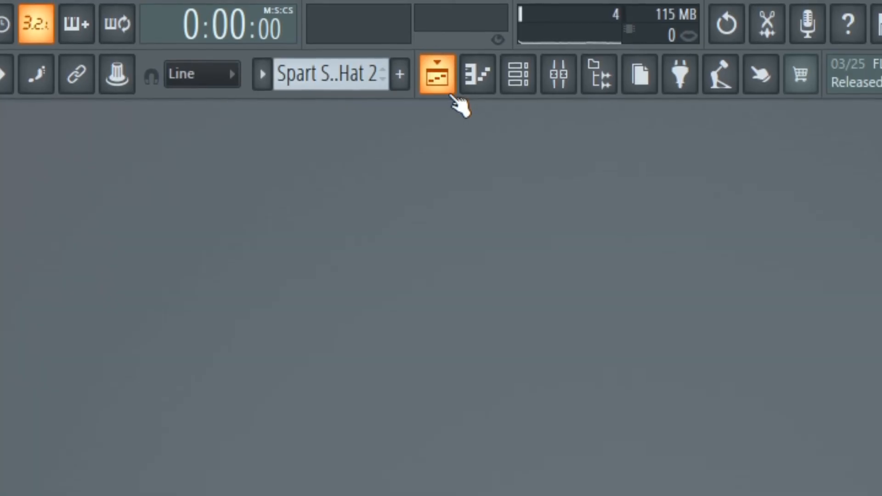
pyautogui.click(440, 34)
pyautogui.click(454, 96)
pyautogui.click(454, 96)
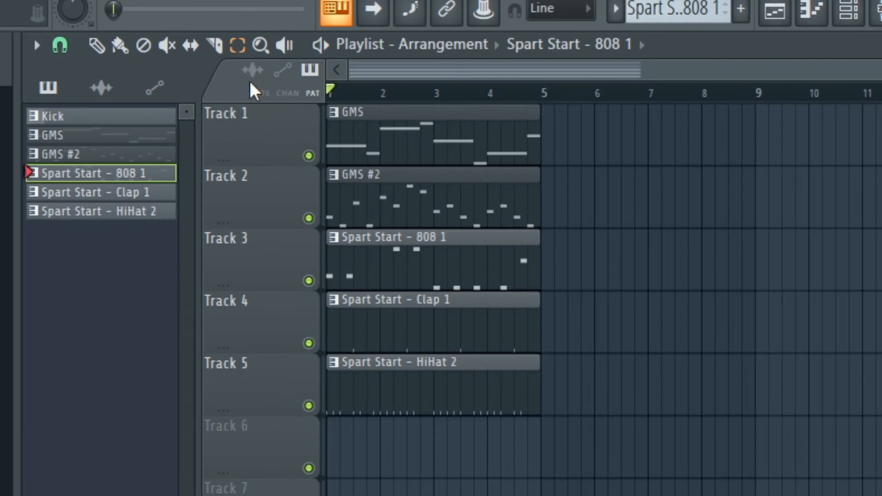
# Select the clips on tracks 2 to 5 and move them together to start at bar 9.
pyautogui.click(214, 43)
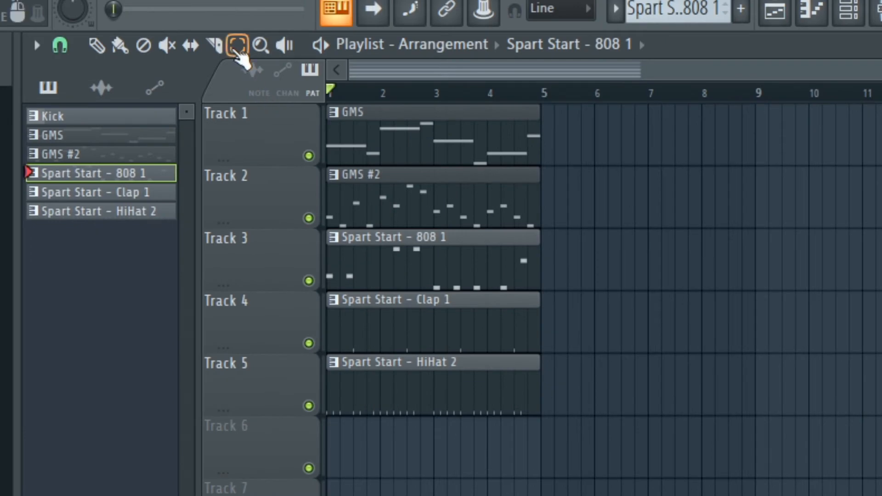
pyautogui.moveTo(593, 481)
pyautogui.mouseDown()
pyautogui.moveTo(485, 398)
pyautogui.moveTo(384, 255)
pyautogui.moveTo(363, 193)
pyautogui.mouseUp()
pyautogui.click(95, 45)
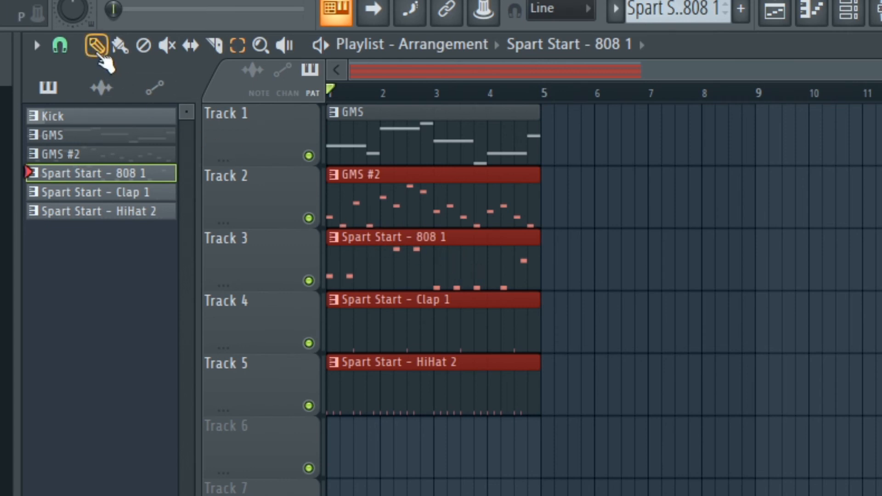
pyautogui.moveTo(348, 199); pyautogui.dragTo(730, 214)
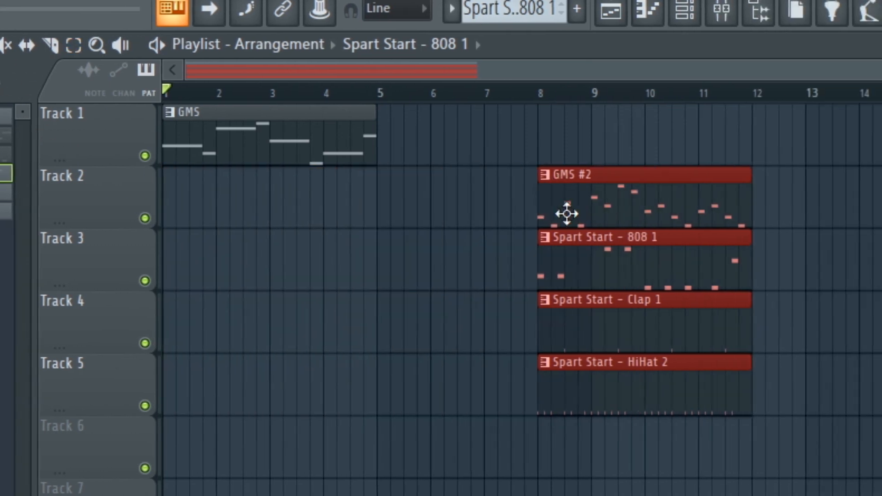
pyautogui.moveTo(567, 213); pyautogui.dragTo(600, 188)
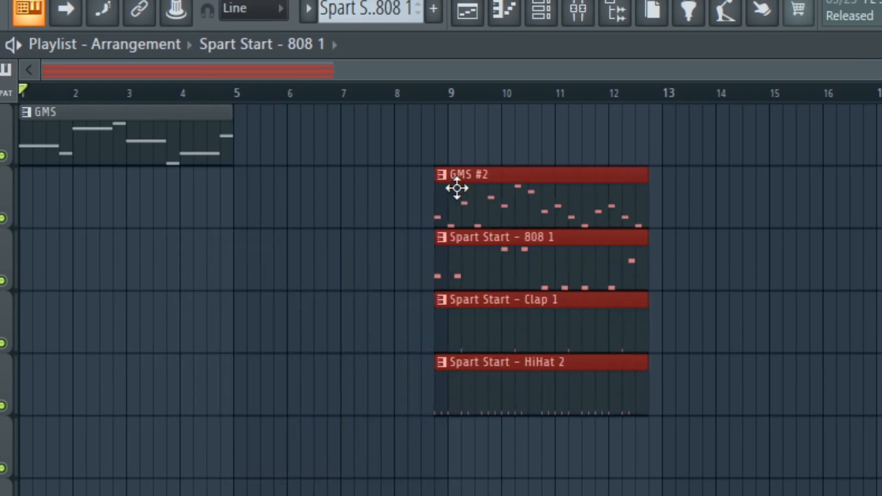
pyautogui.moveTo(457, 189)
pyautogui.mouseDown()
pyautogui.moveTo(454, 198)
pyautogui.moveTo(468, 197)
pyautogui.mouseUp()
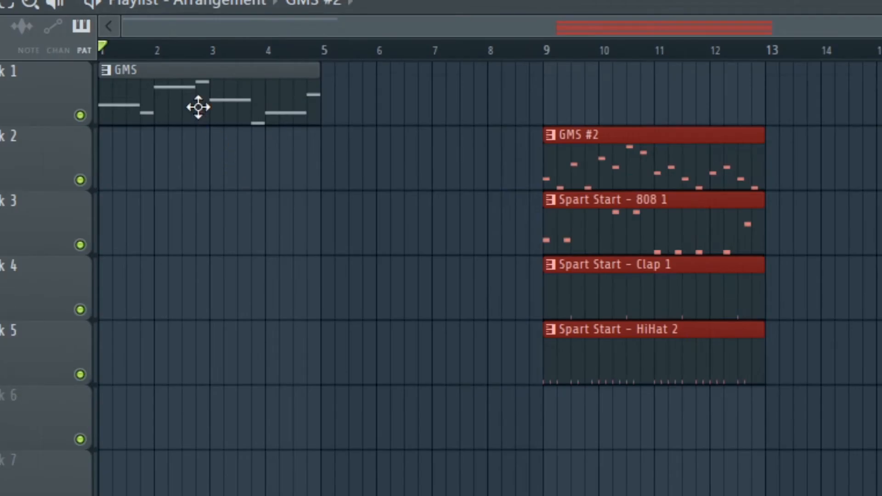
# Place a second GMS clip on Track 1 at bar 5, directly after the first one.
pyautogui.click(194, 104)
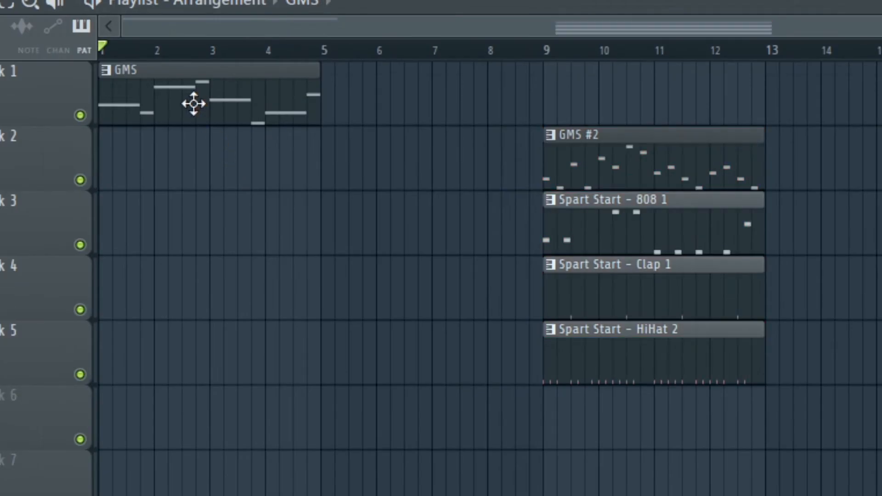
pyautogui.click(327, 112)
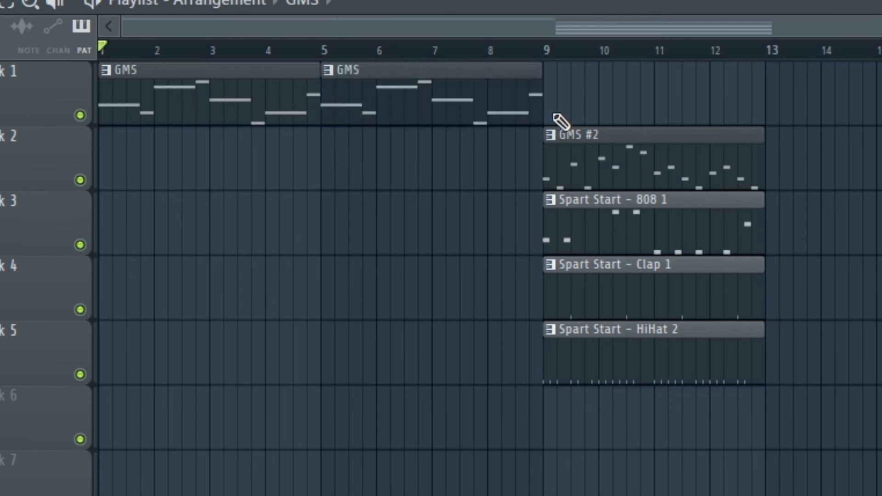
# Add GMS clips at bars 9 and 13 on Track 1, and repeat the GMS #2, 808 1, Clap 1 and HiHat 2 clips at bar 13.
pyautogui.click(559, 121)
pyautogui.click(786, 121)
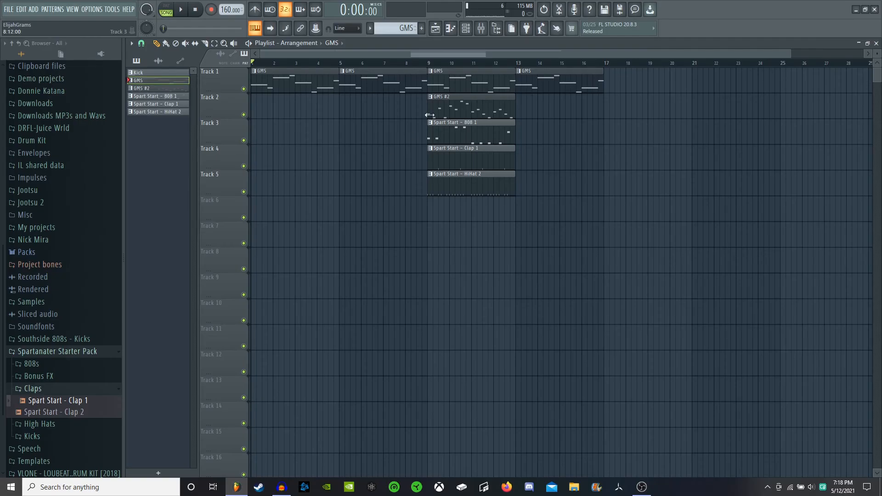
pyautogui.click(524, 115)
pyautogui.click(512, 135)
pyautogui.click(519, 137)
pyautogui.click(478, 159)
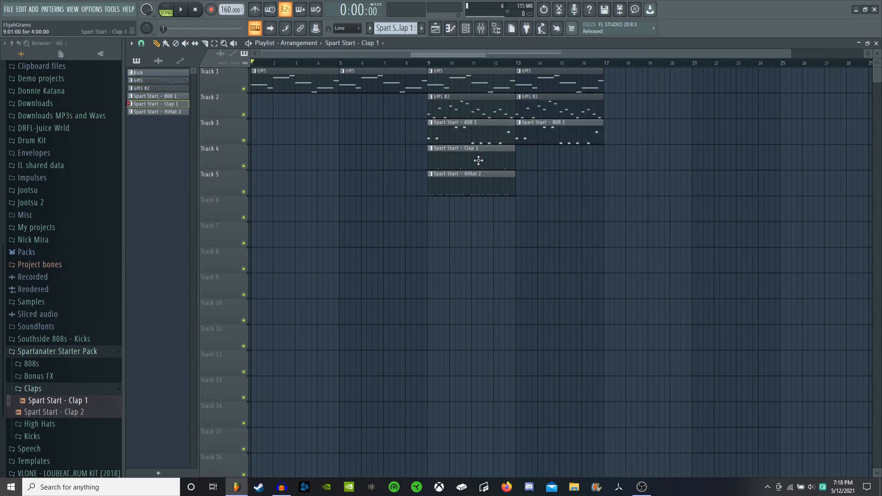
pyautogui.click(519, 166)
pyautogui.click(478, 187)
pyautogui.click(517, 190)
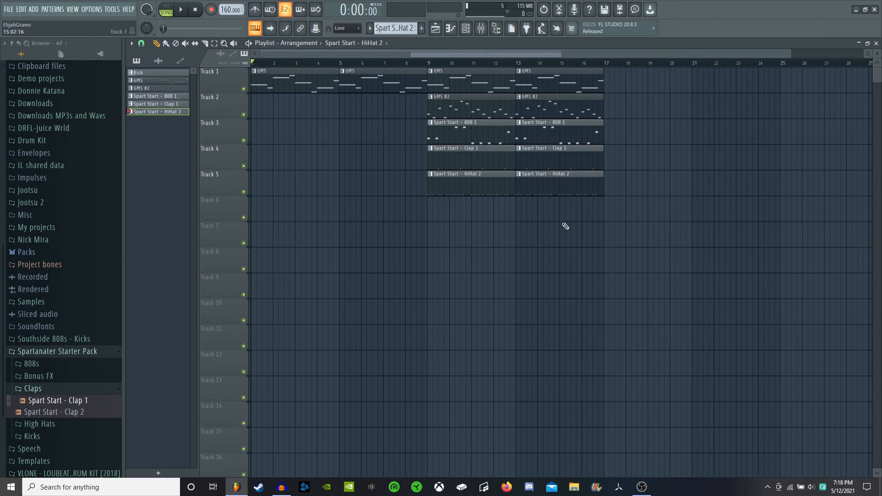
# Delete the GMS #2 clip at bar 9, play the song, and move the remaining GMS #2 clip to bar 17.
pyautogui.rightClick(444, 102)
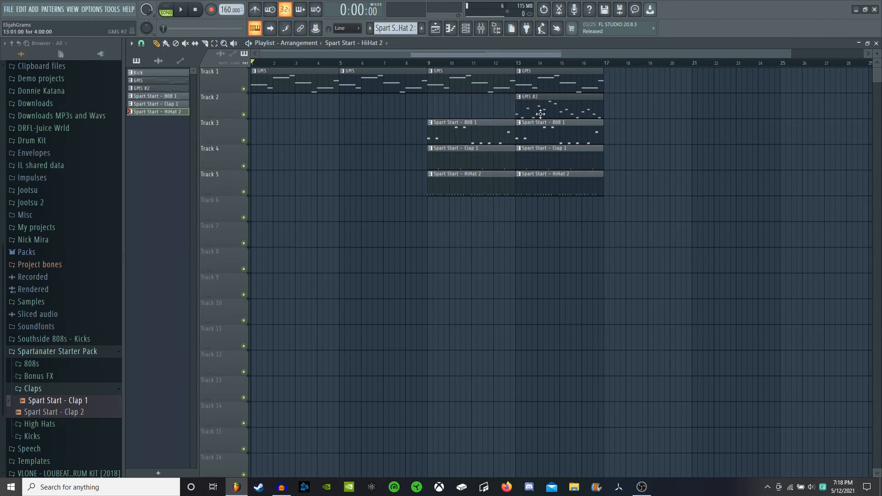
pyautogui.press('space')
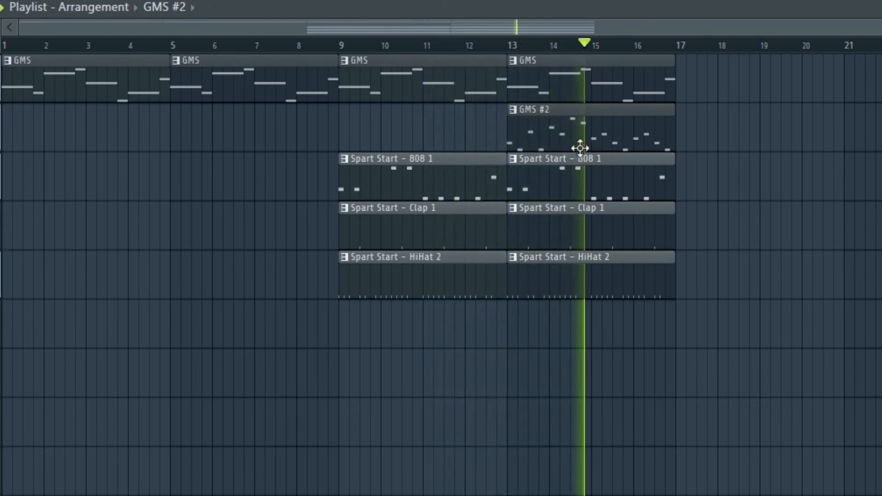
pyautogui.moveTo(577, 138); pyautogui.dragTo(745, 136)
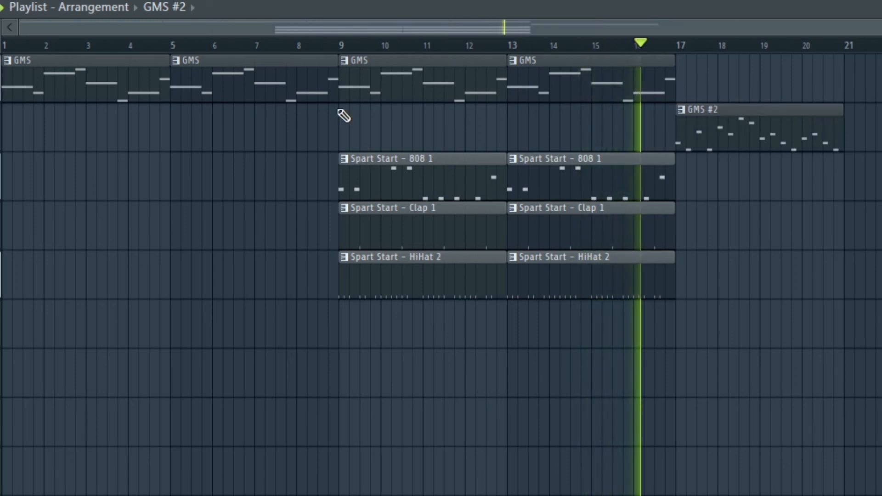
# Duplicate the clips in bars 9 to 16 so the copies start at bar 17, and add a GMS #2 clip at bar 21.
pyautogui.moveTo(400, 56); pyautogui.dragTo(584, 346)
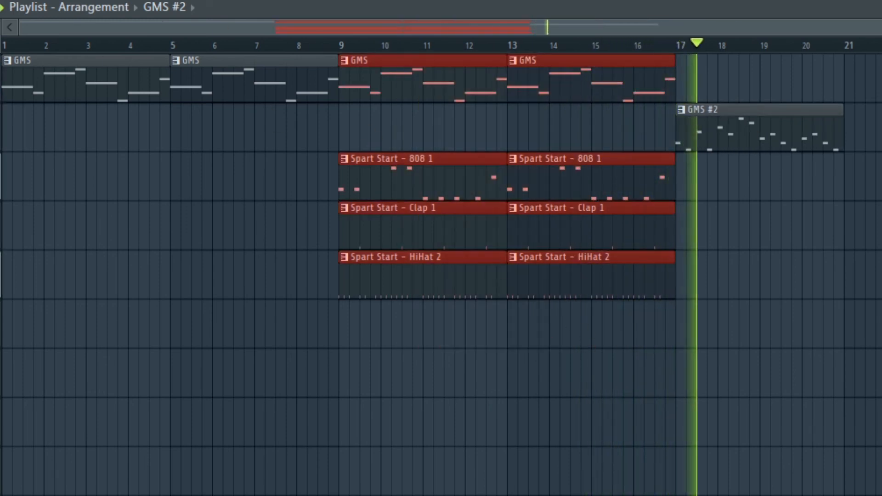
pyautogui.hotkey('ctrl', 'b')
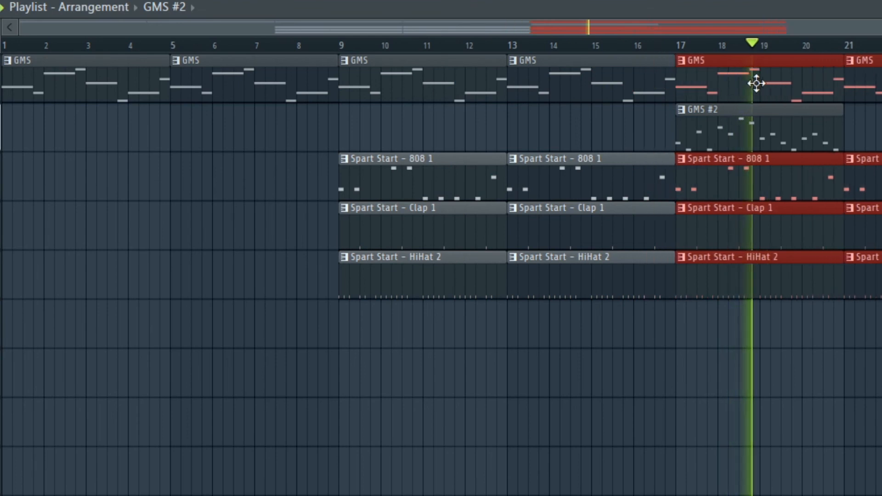
pyautogui.click(753, 126)
pyautogui.click(847, 132)
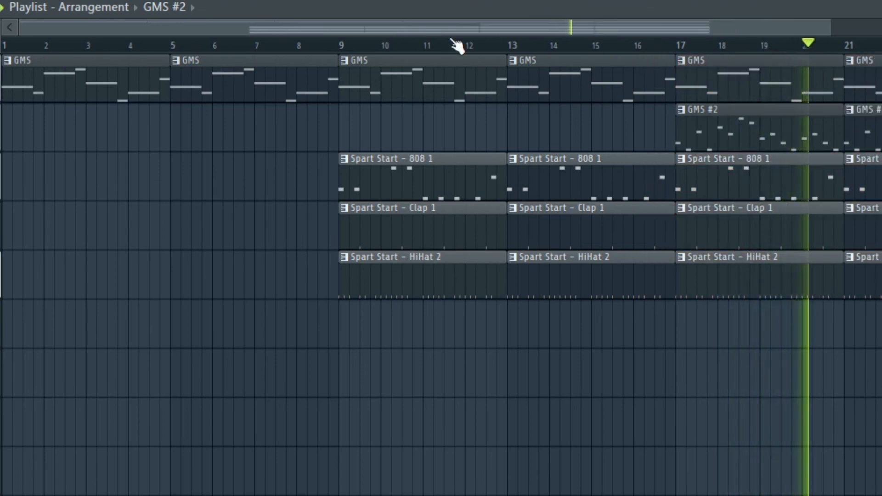
pyautogui.click(342, 44)
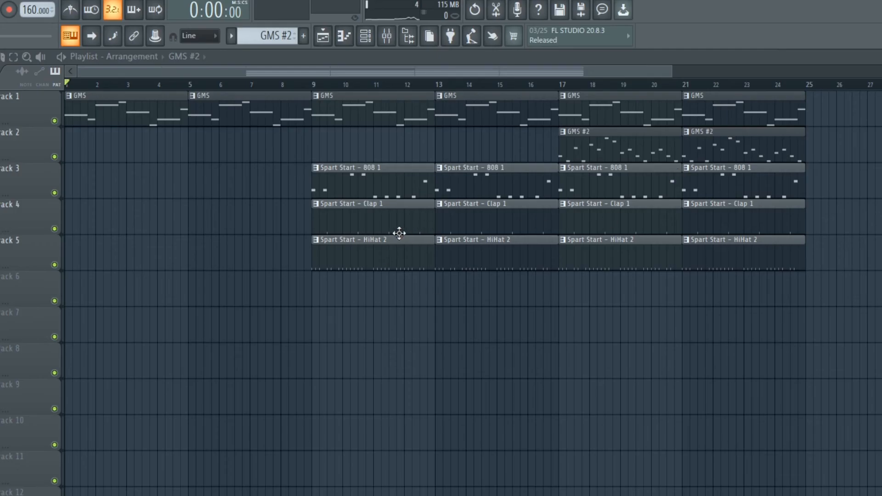
# Select all clips from bar 9 to the end and place a copy of them starting at bar 25.
pyautogui.click(13, 56)
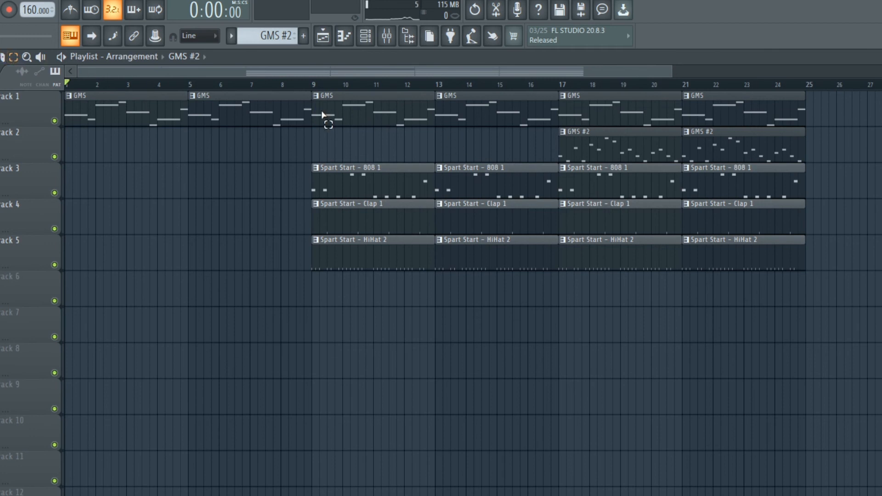
pyautogui.moveTo(321, 115); pyautogui.dragTo(848, 283)
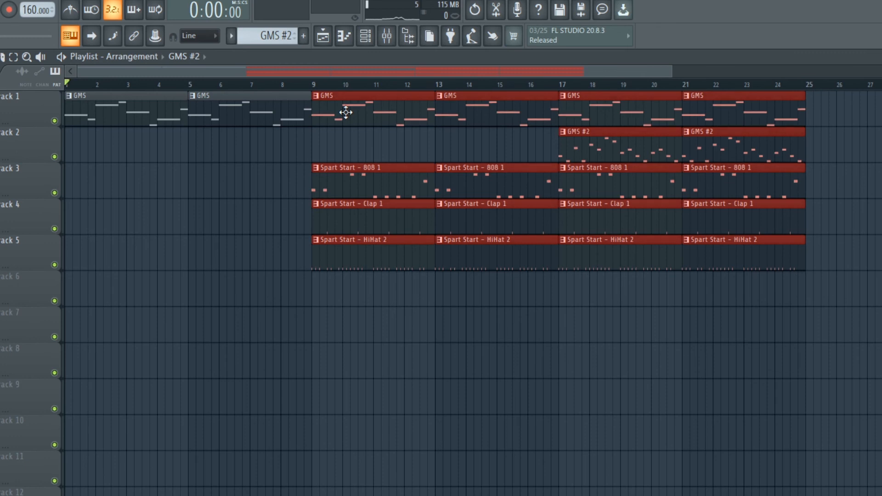
pyautogui.moveTo(346, 112); pyautogui.dragTo(843, 143)
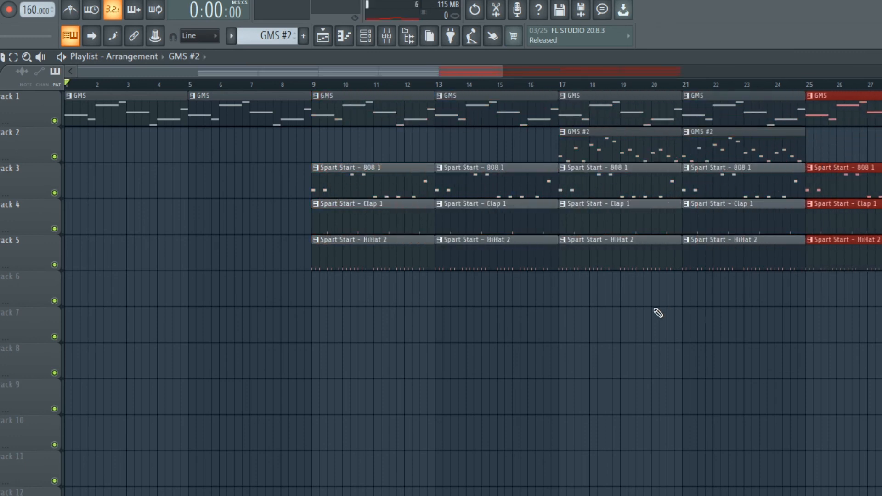
# Add the Spart Start - FX 2 sample on Track 7 and shorten its end to cut off the silent tail.
pyautogui.scroll(-3, 785, 180)
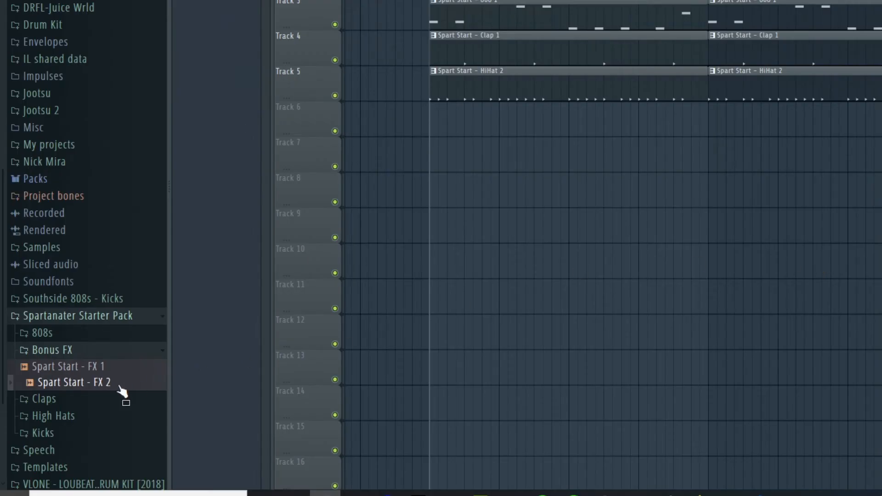
pyautogui.moveTo(122, 390); pyautogui.dragTo(648, 121)
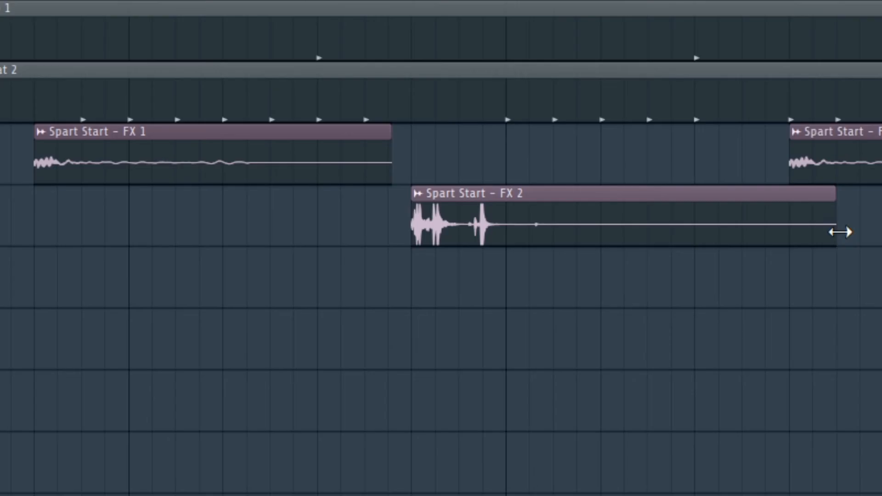
pyautogui.moveTo(837, 231); pyautogui.dragTo(648, 231)
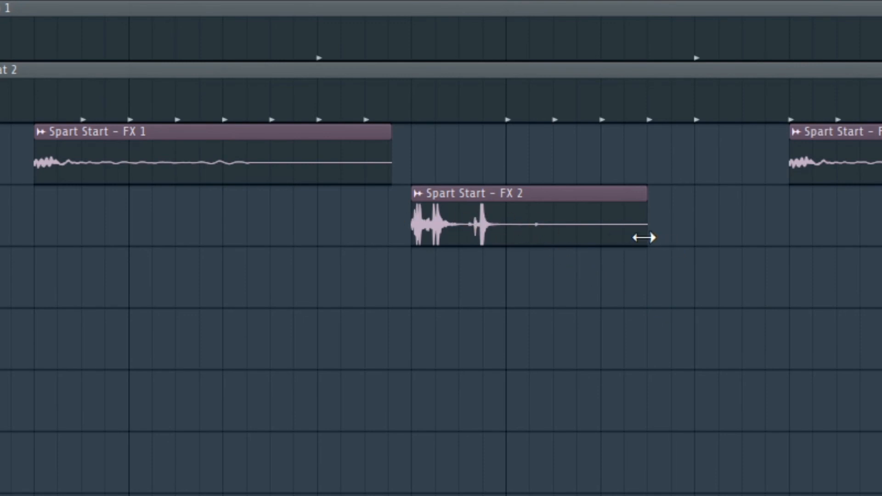
pyautogui.moveTo(644, 237); pyautogui.dragTo(452, 244)
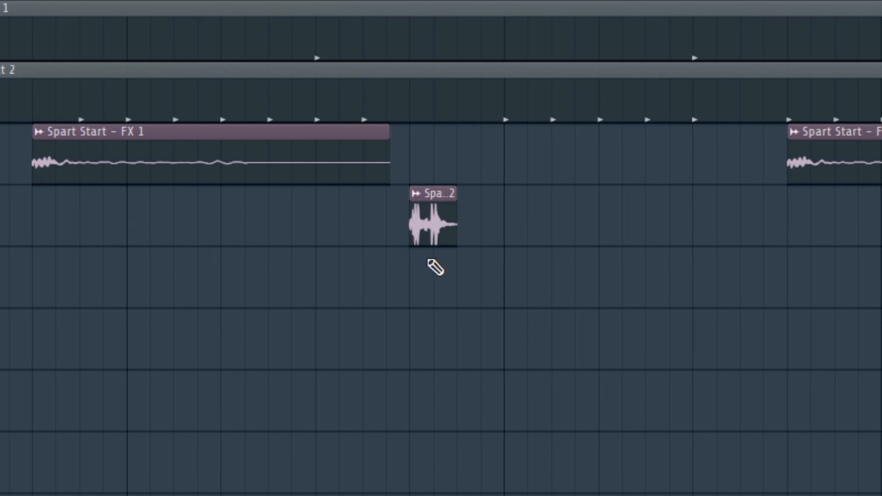
# Trim the start of the FX 2 clip, and repeat the FX 1 and FX 2 clips along tracks 6 and 7.
pyautogui.scroll(5, 435, 267)
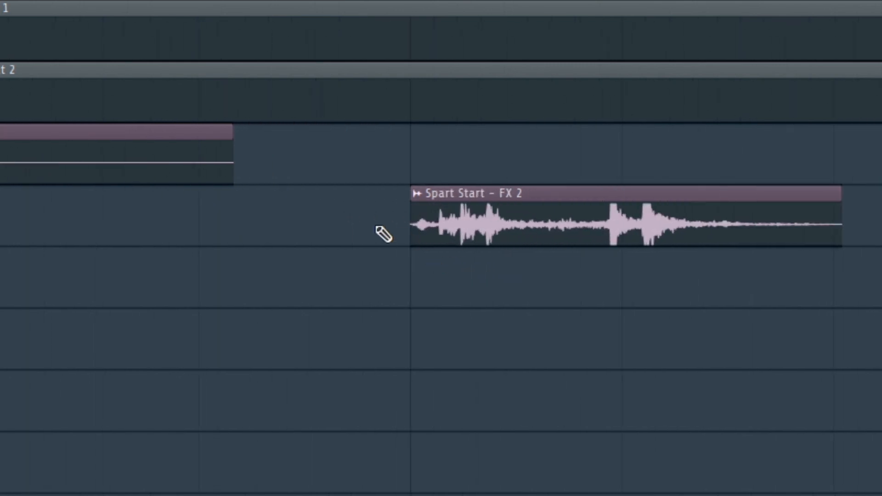
pyautogui.moveTo(410, 238); pyautogui.dragTo(571, 233)
pyautogui.rightClick(584, 235)
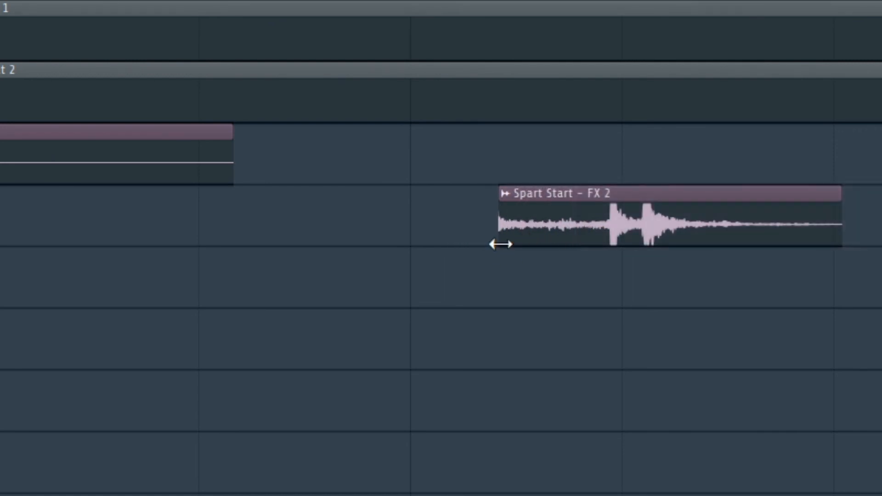
pyautogui.moveTo(501, 242); pyautogui.dragTo(600, 240)
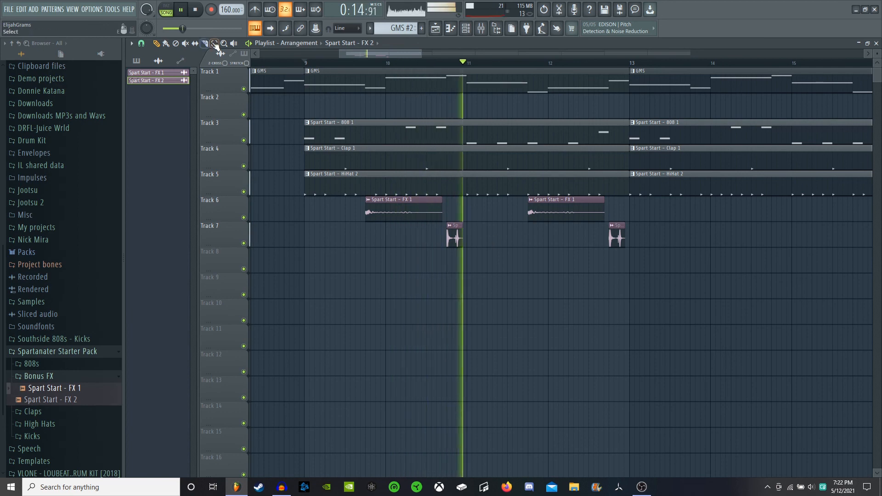
pyautogui.keyDown('ctrl'); pyautogui.moveTo(315, 198); pyautogui.dragTo(642, 258); pyautogui.keyUp('ctrl')
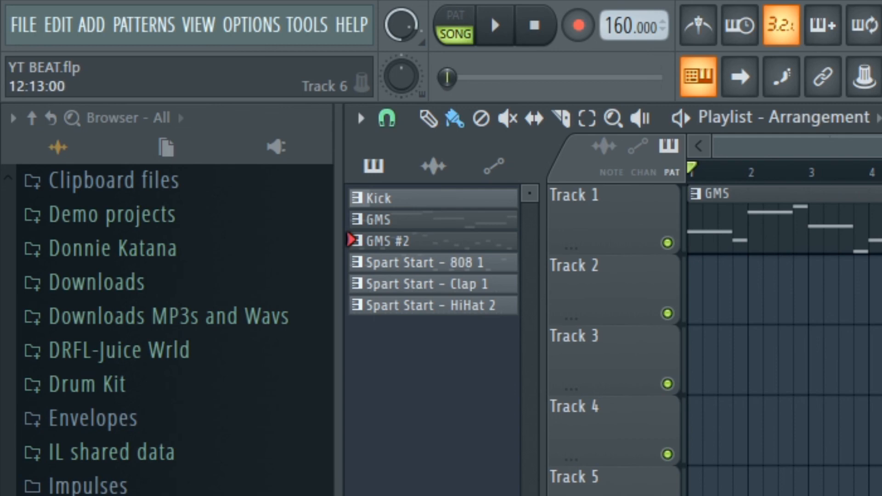
# Start exporting the project as a Wave file.
pyautogui.click(22, 32)
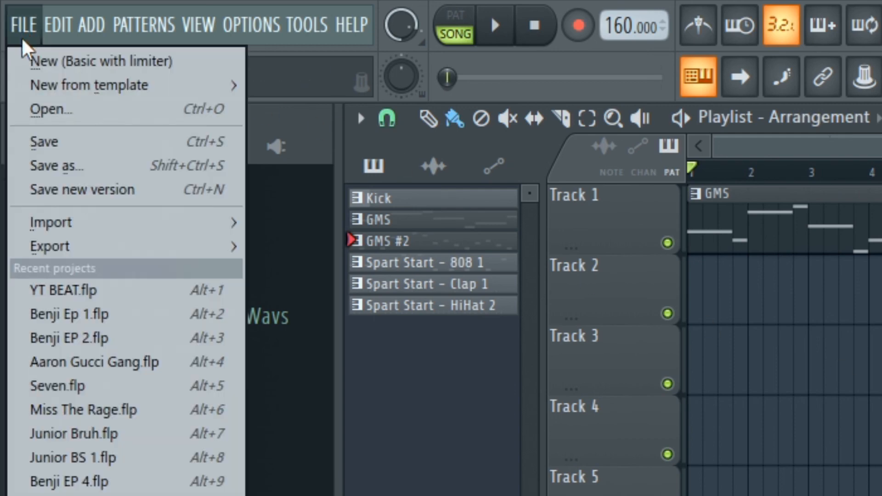
pyautogui.moveTo(91, 247)
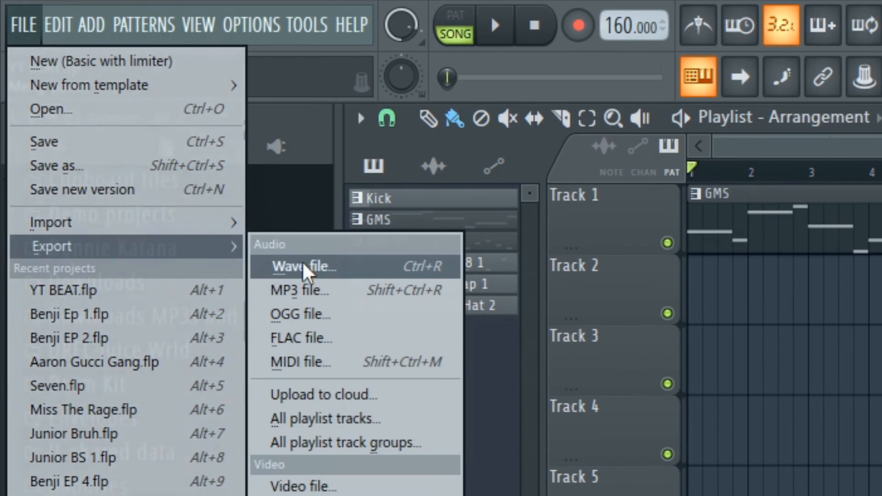
pyautogui.click(303, 266)
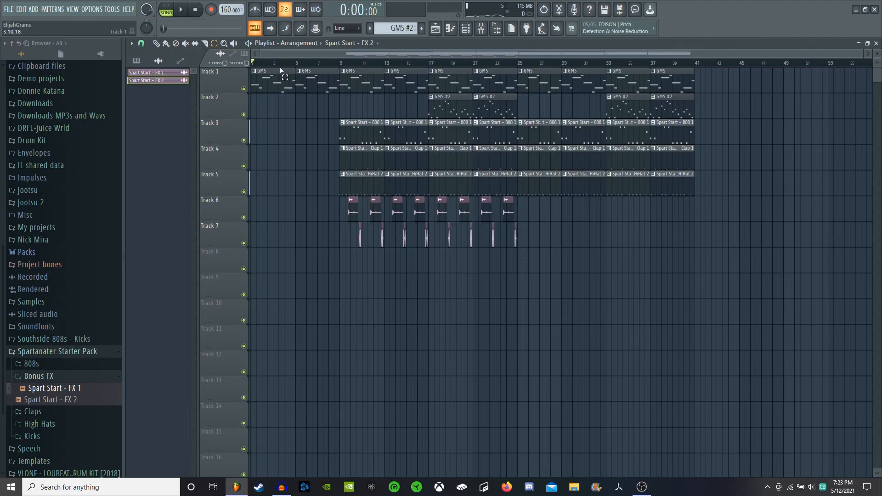
# Switch the playlist to the Draw tool.
pyautogui.click(156, 43)
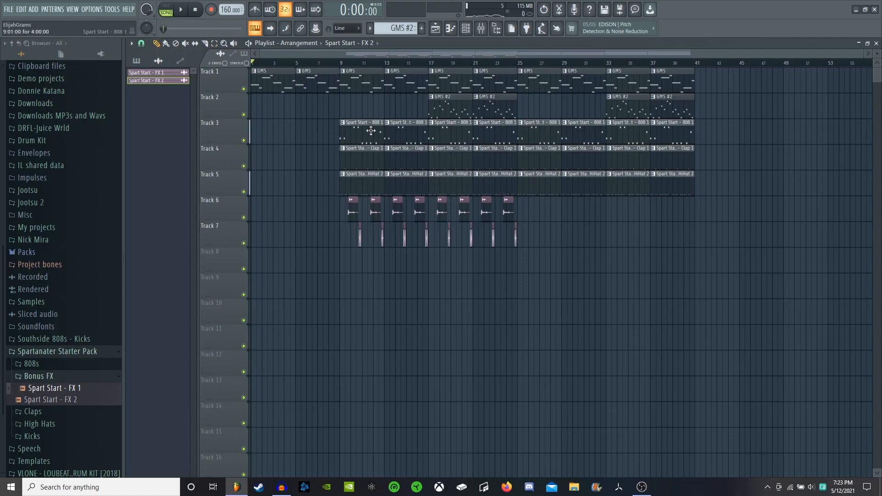